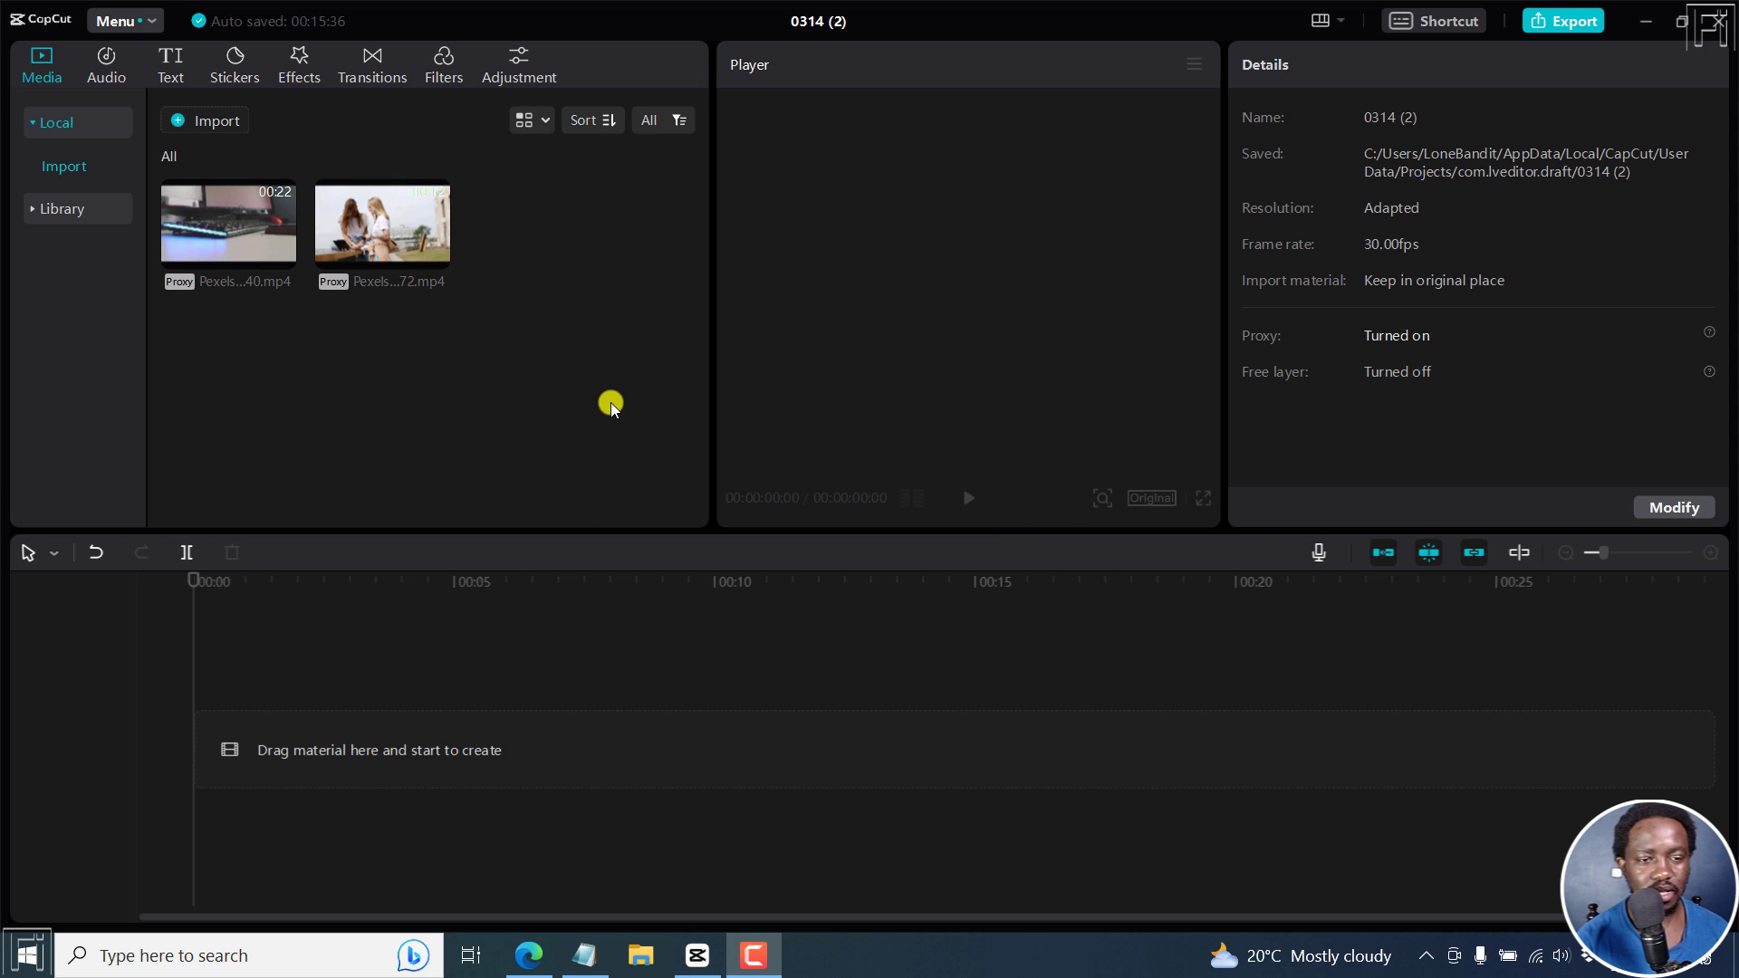
# Step: Place the 11-second second stock clip after the keyboard clip, preview, and return to 00:00
pyautogui.click(281, 254)
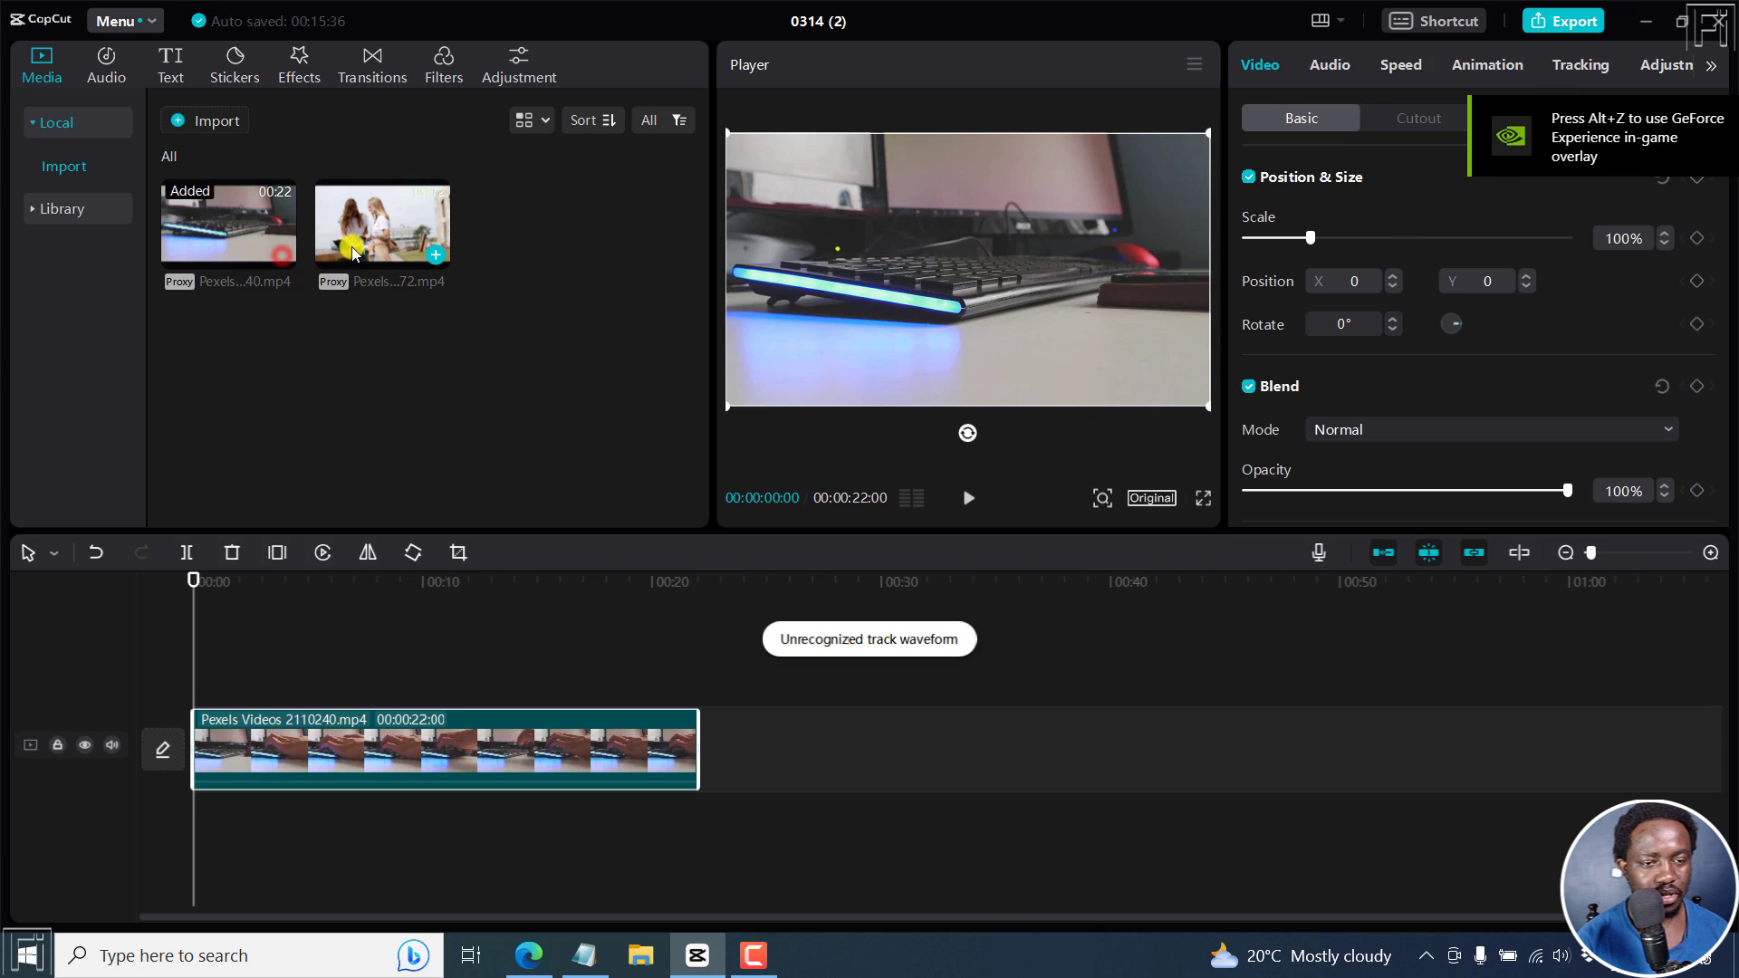
pyautogui.moveTo(354, 247); pyautogui.dragTo(709, 754)
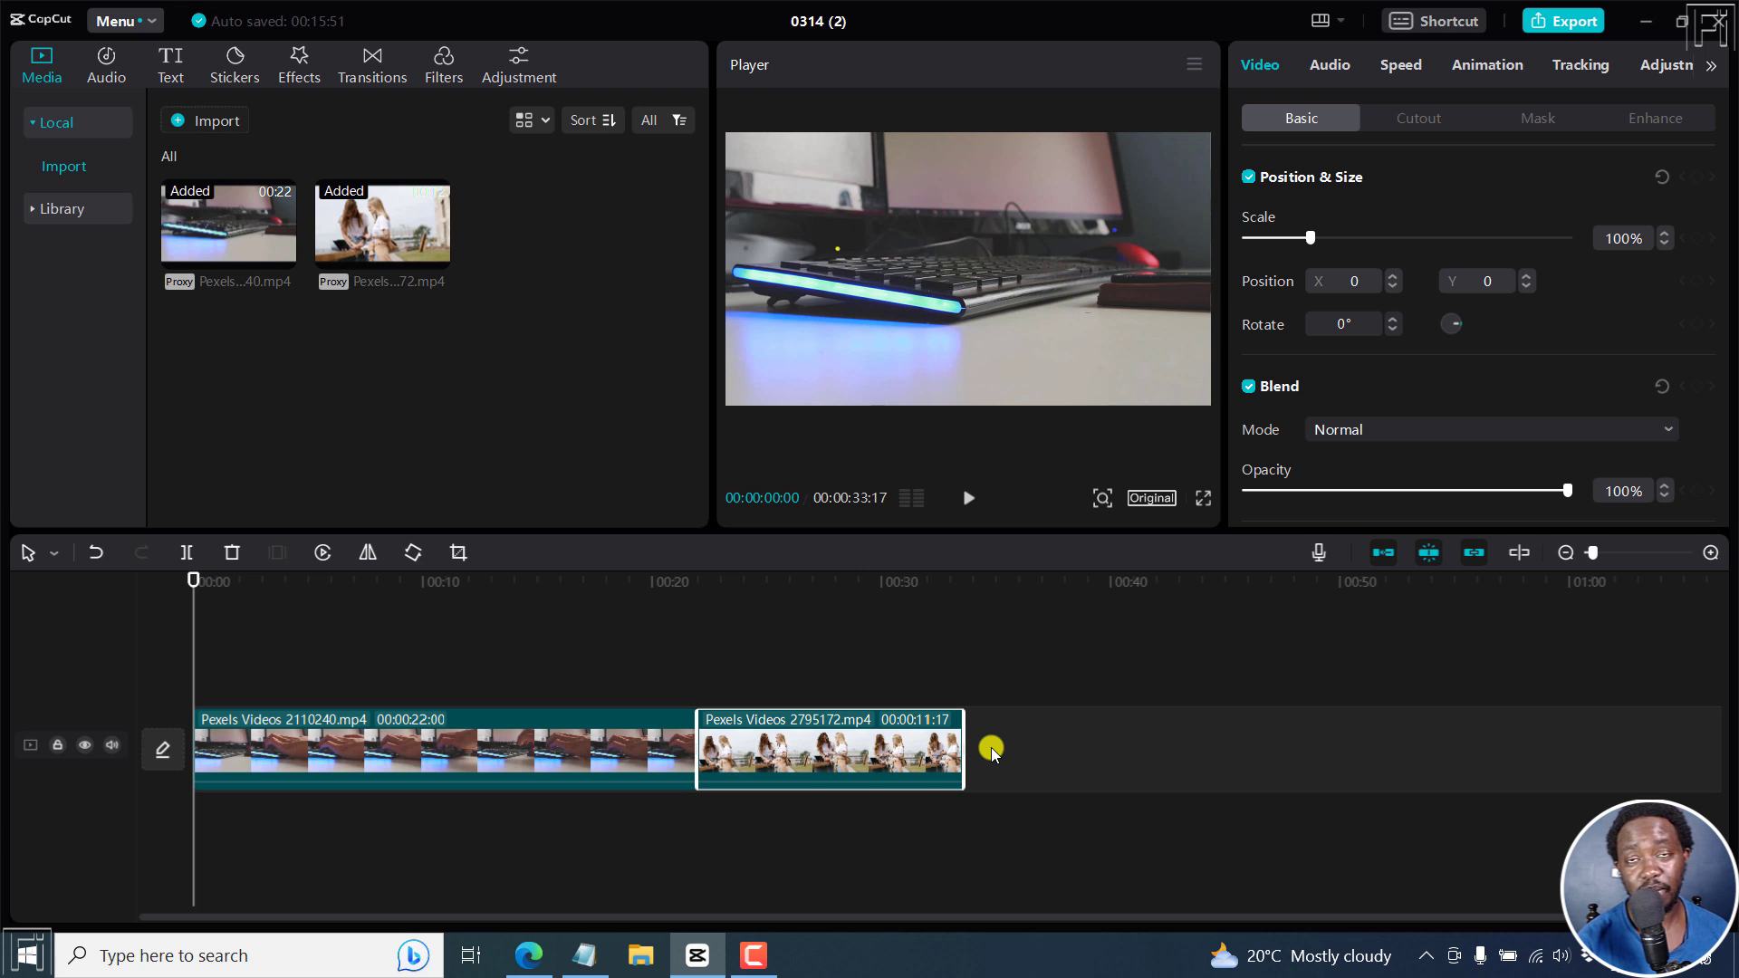
pyautogui.press('space')
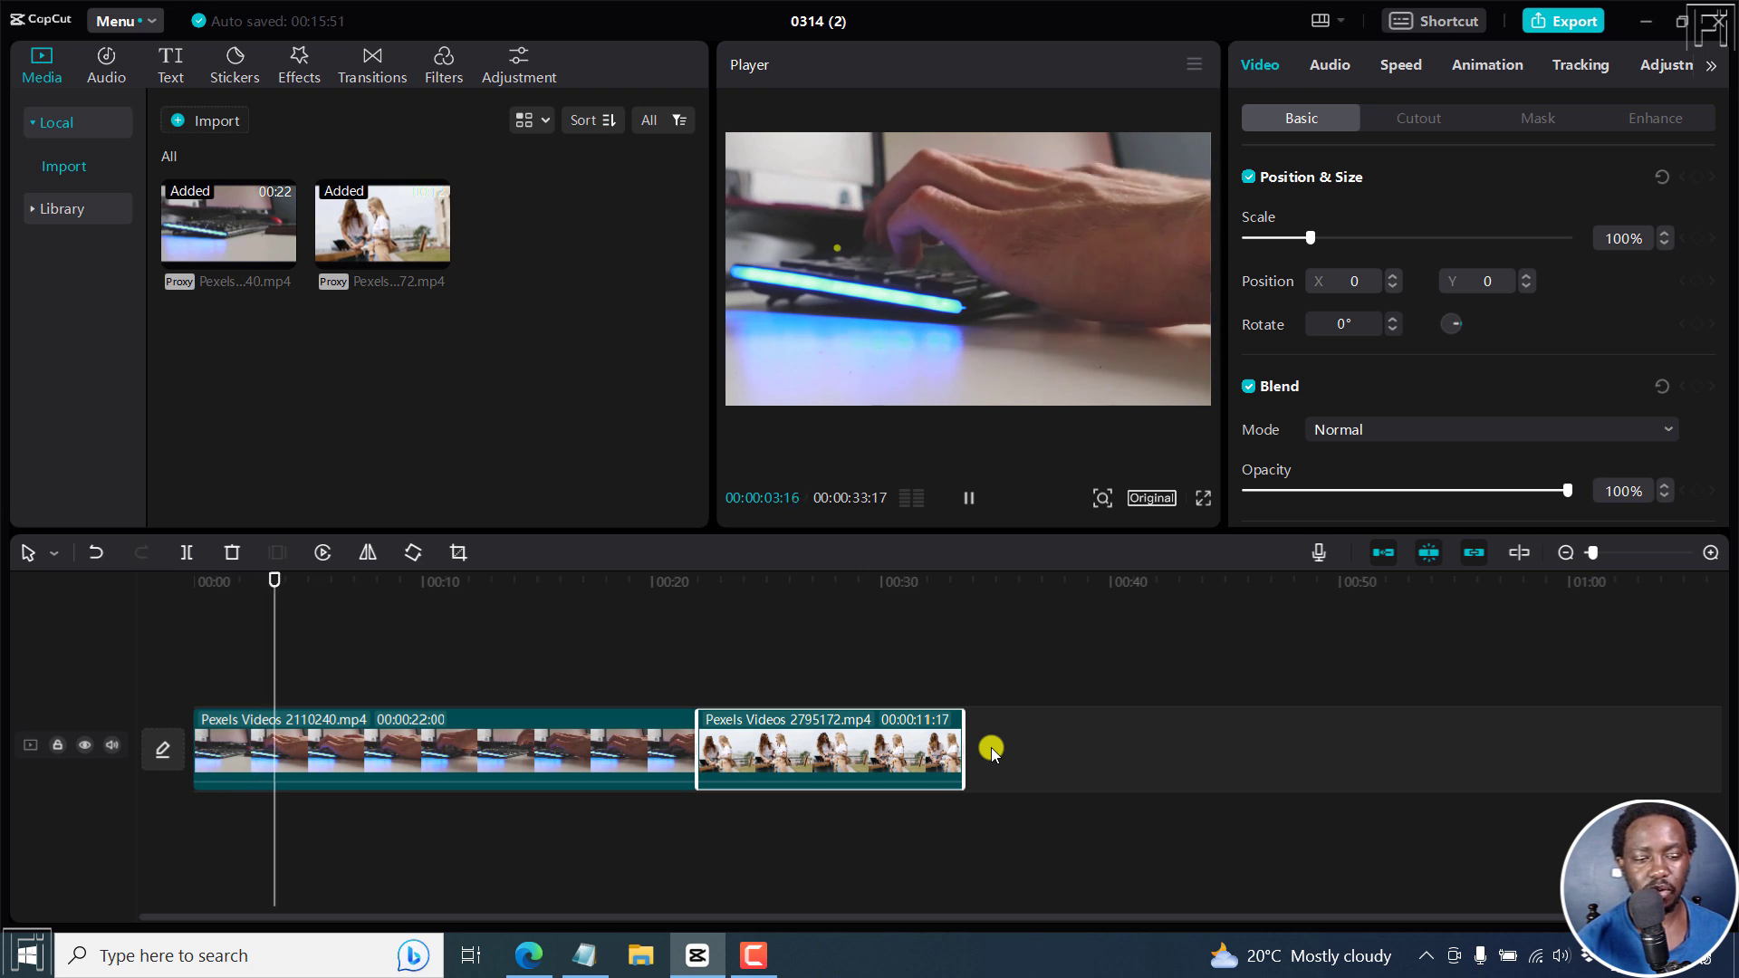
pyautogui.press('space')
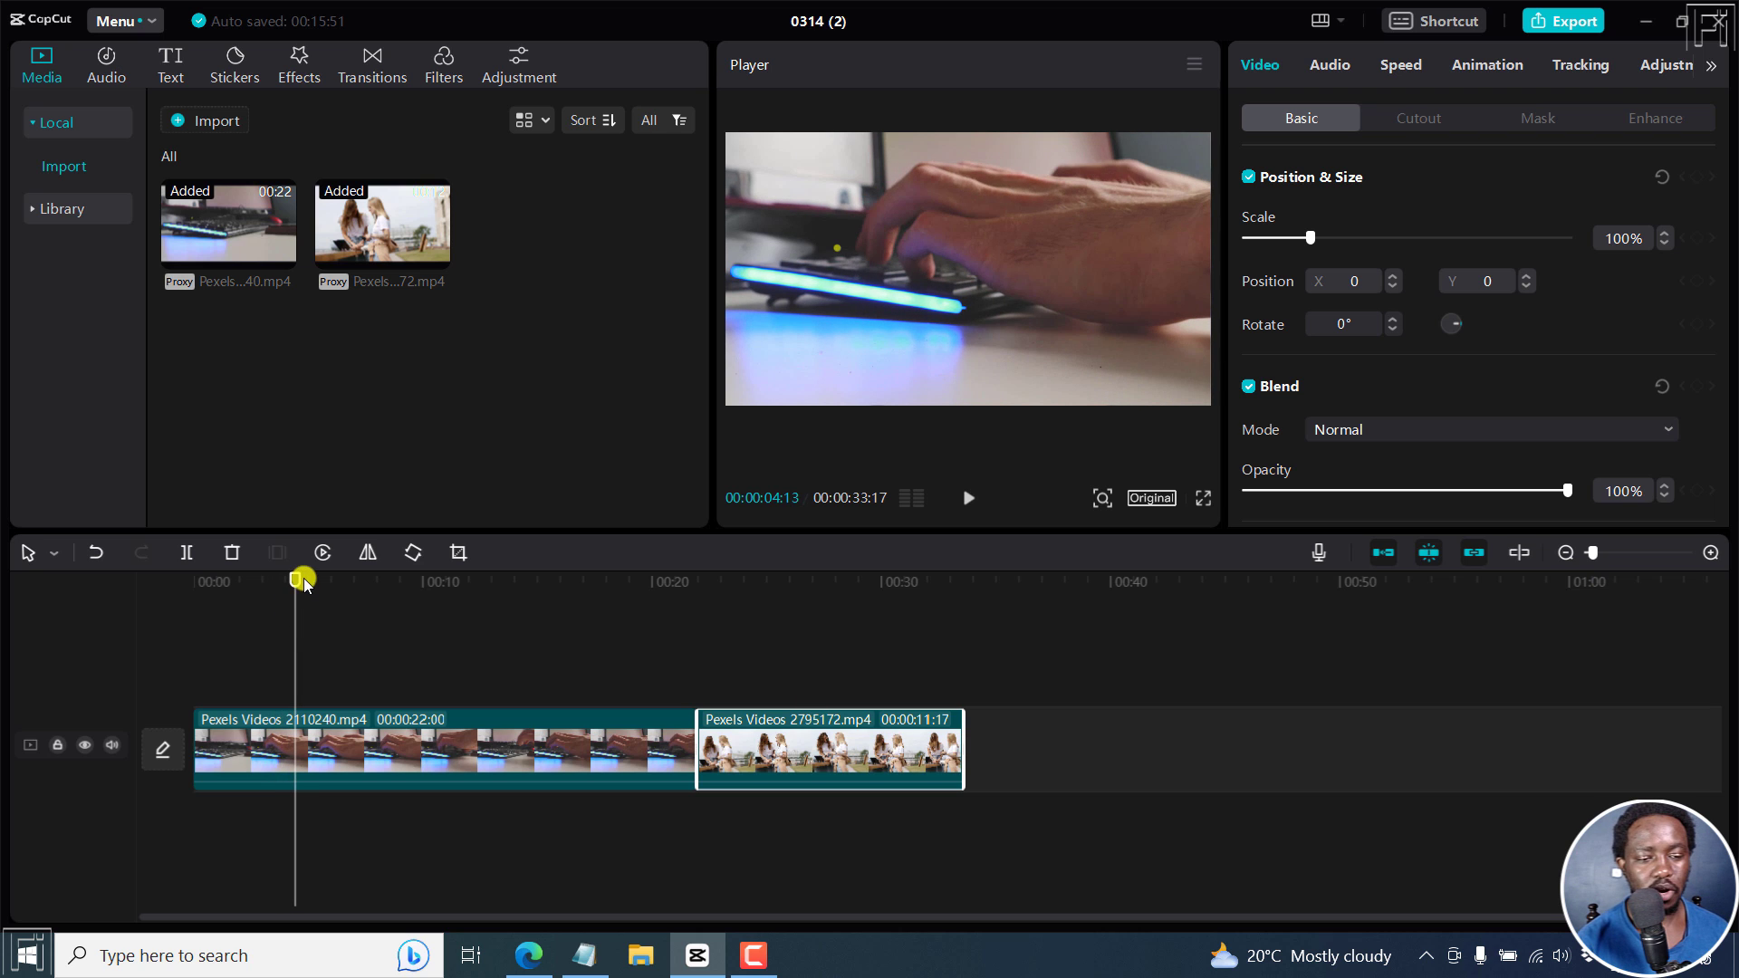
pyautogui.moveTo(296, 578); pyautogui.dragTo(148, 574)
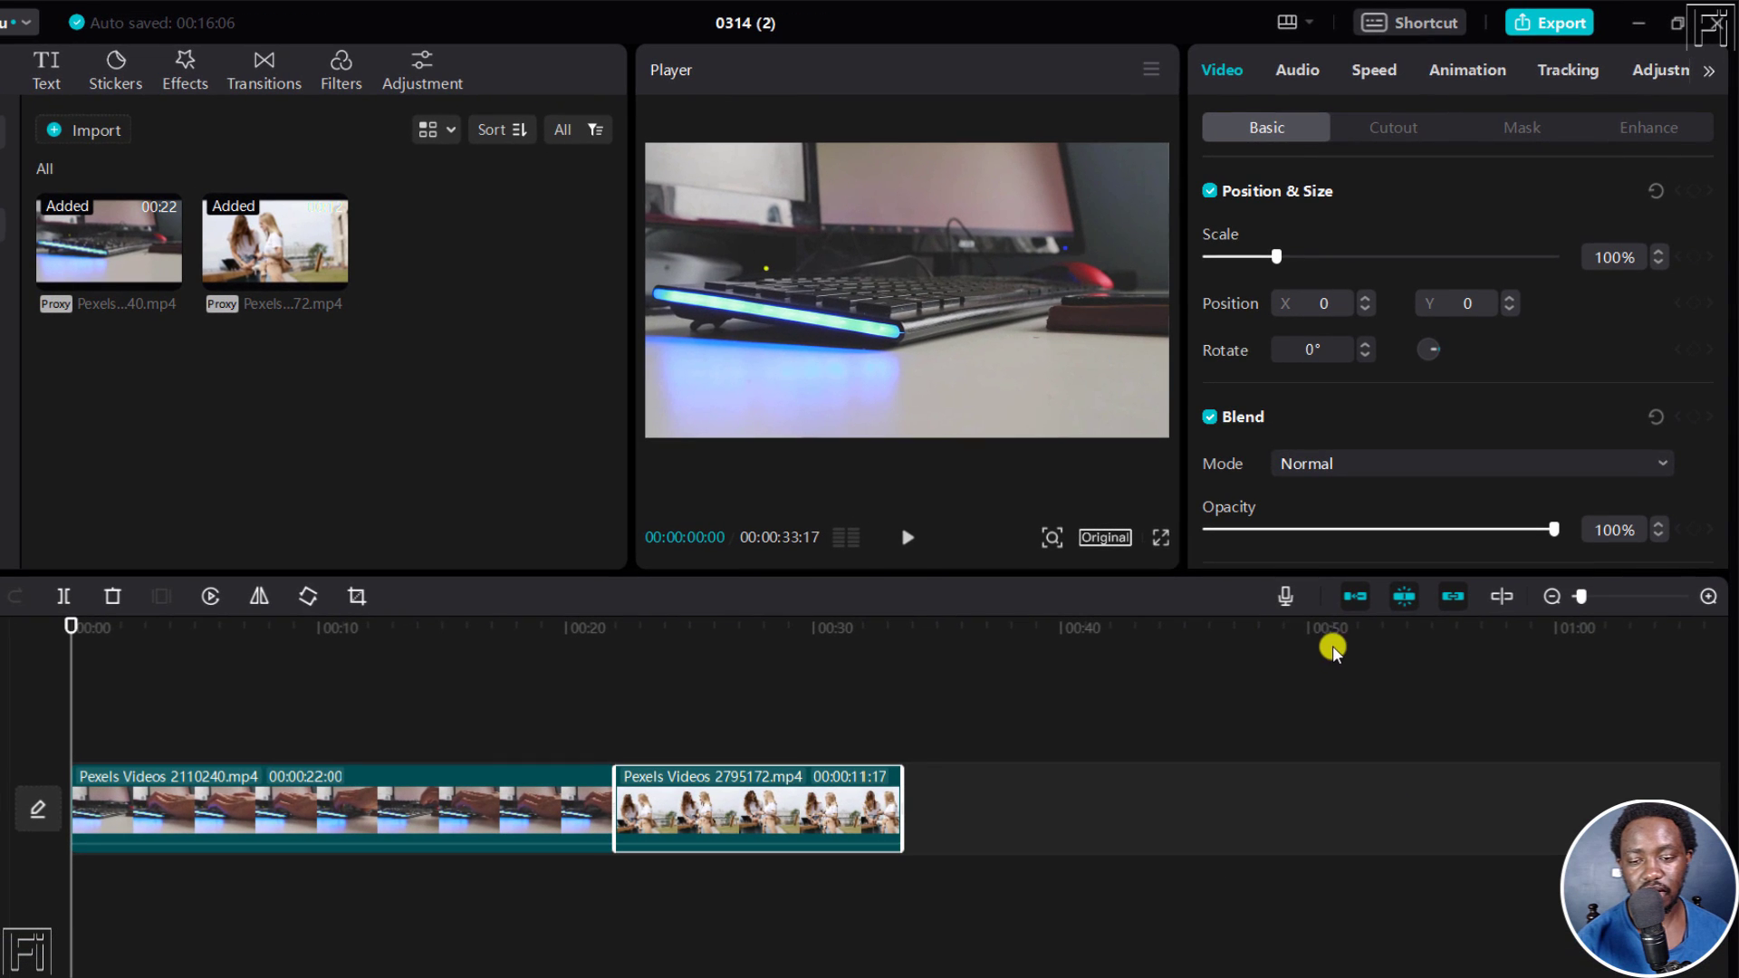
# Step: Open the voiceover Record panel with input device Analogue 1 + 2 (Focusrite USB Audio)
pyautogui.click(1285, 596)
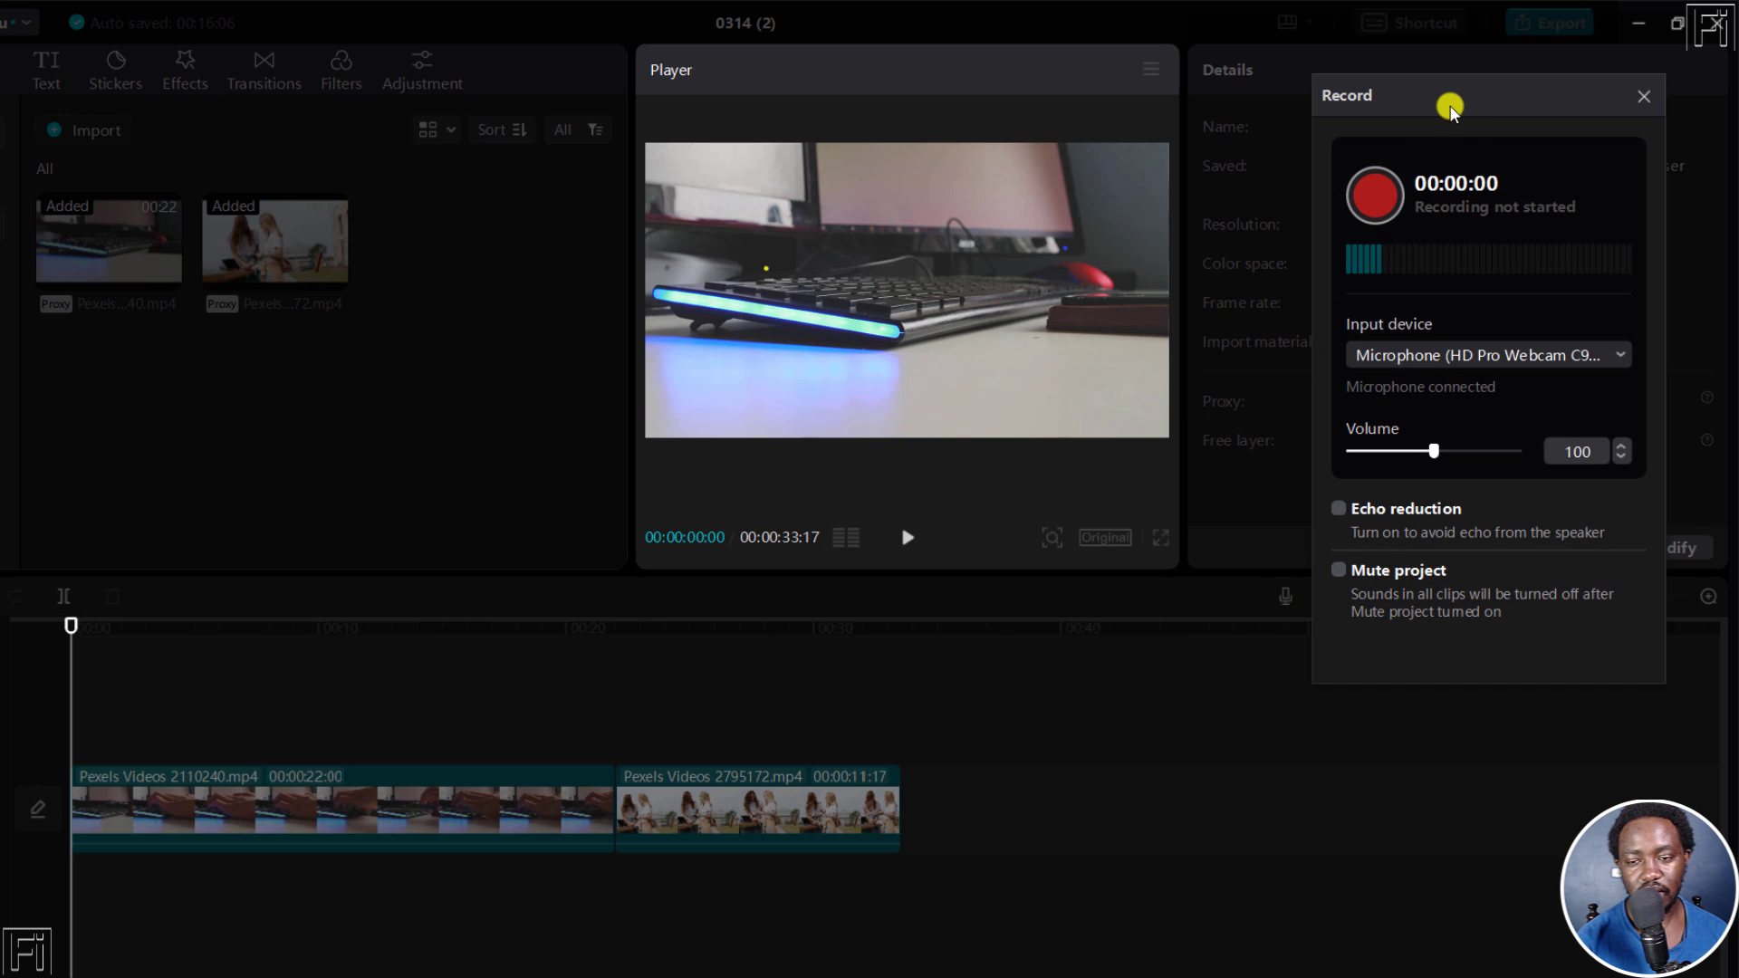
pyautogui.moveTo(1470, 110); pyautogui.dragTo(1391, 117)
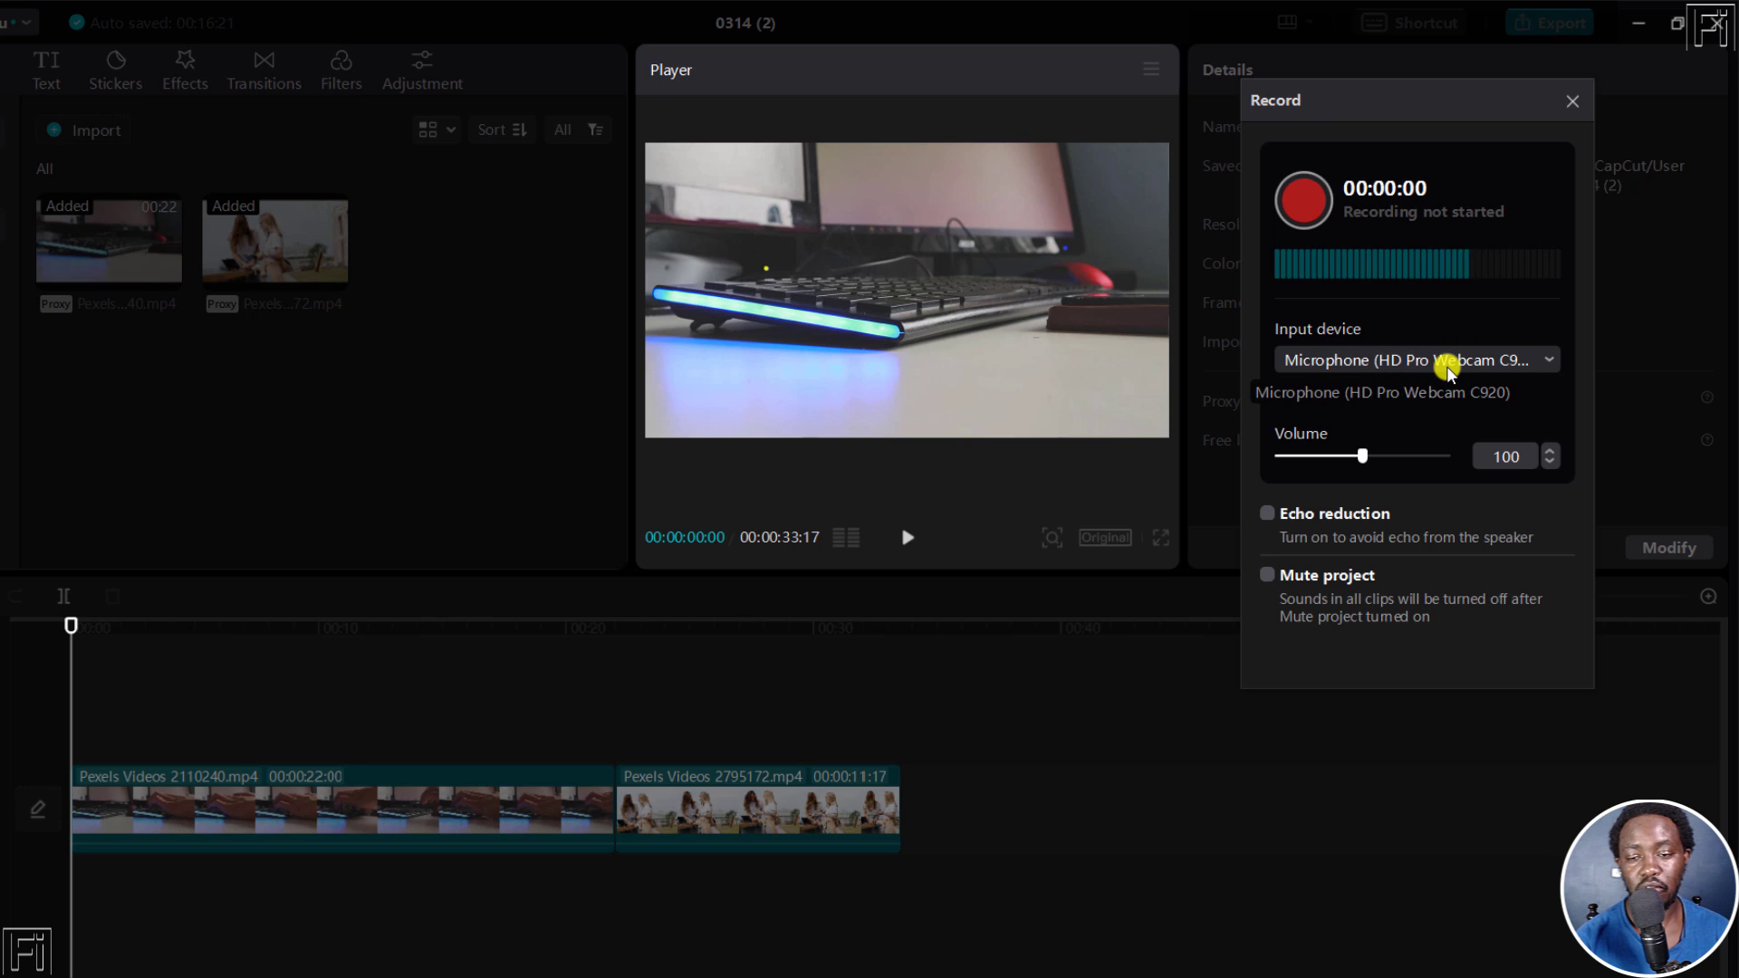
pyautogui.click(1543, 358)
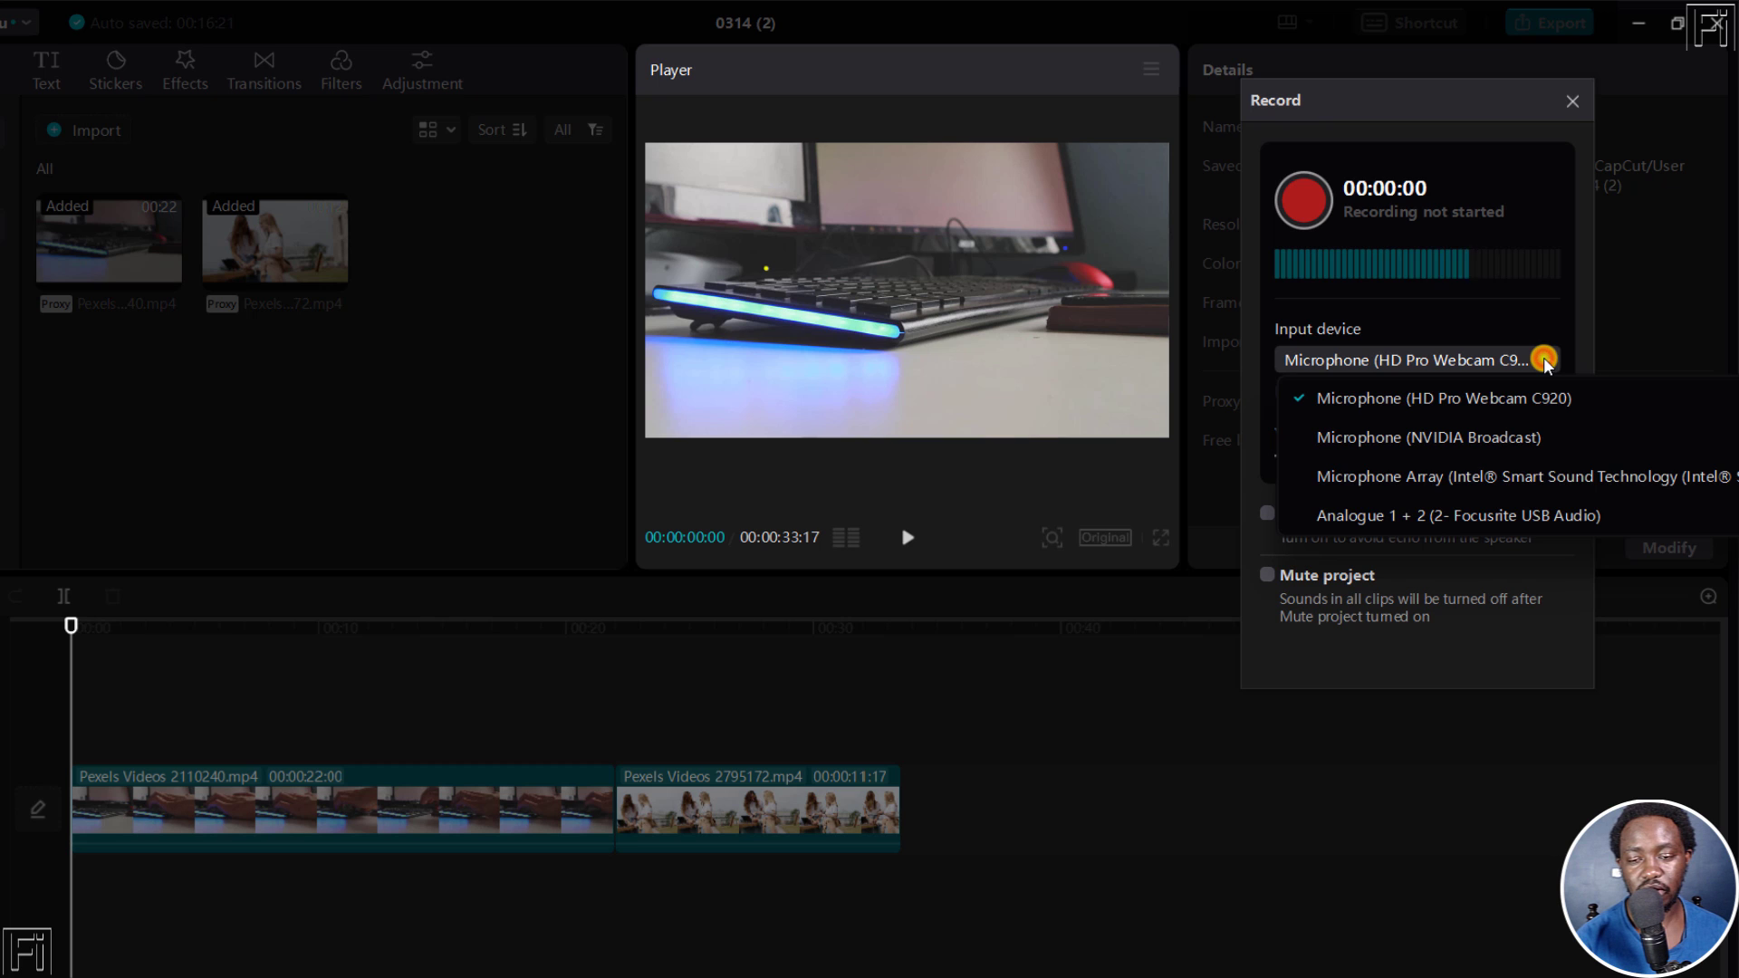
pyautogui.click(1416, 514)
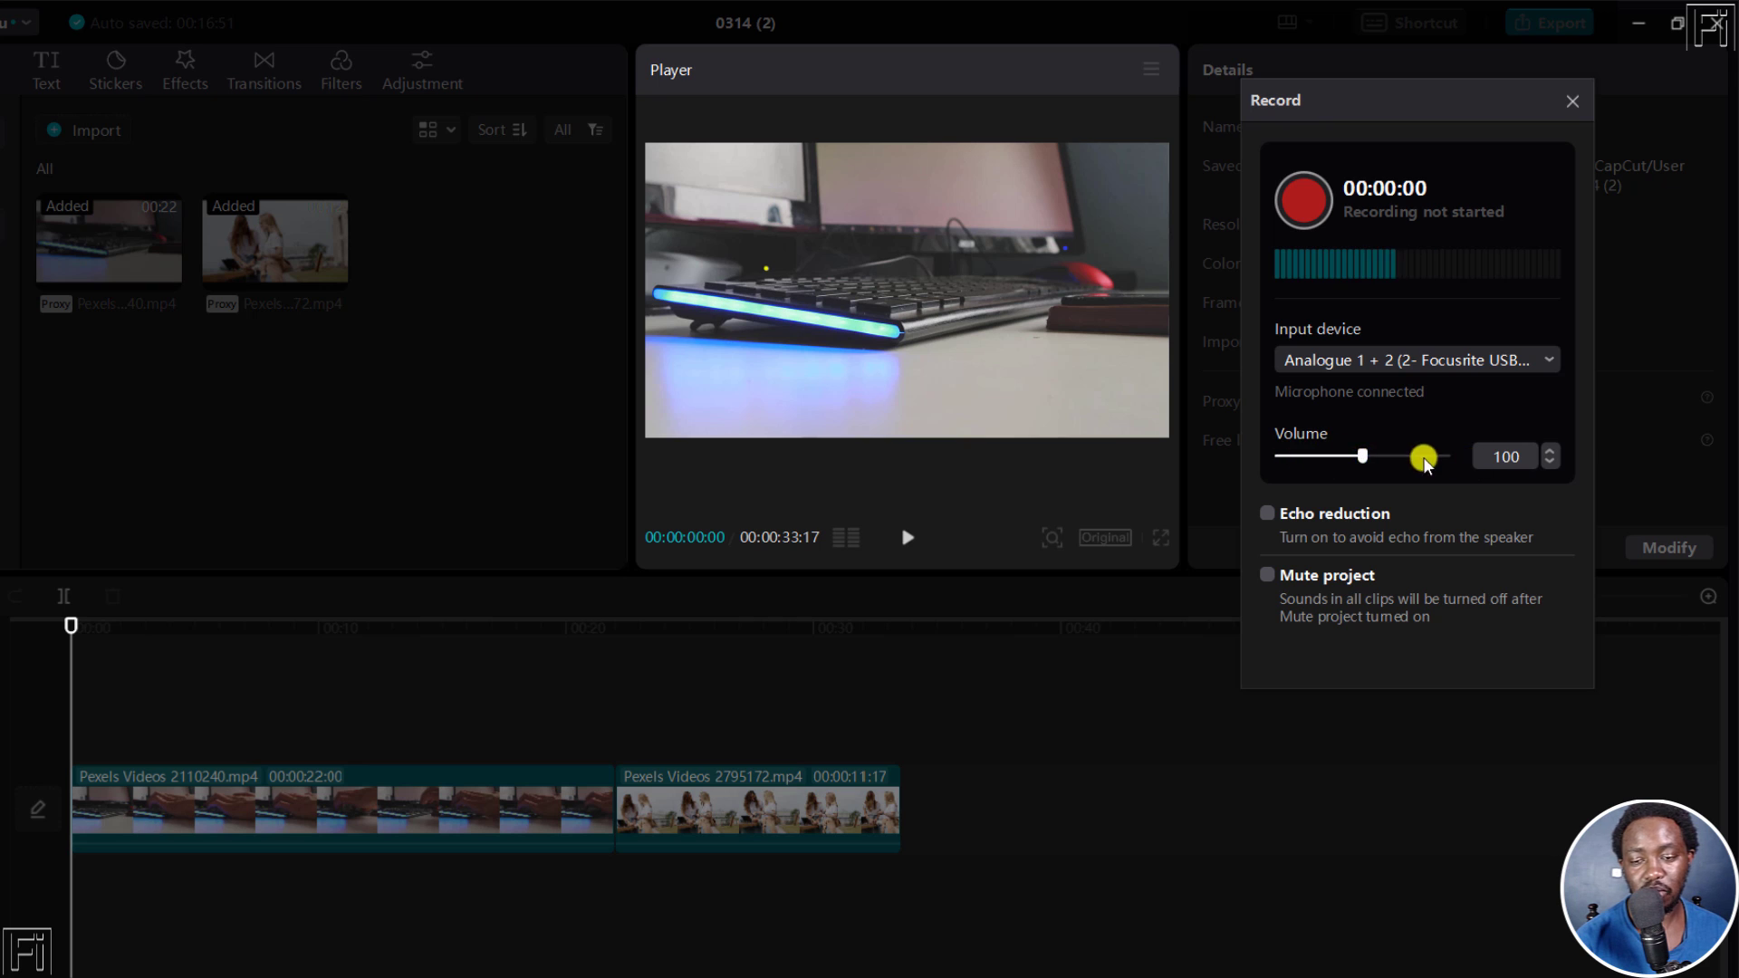
# Step: Enable Echo reduction and Mute project in the Record voiceover dialog
pyautogui.click(1508, 457)
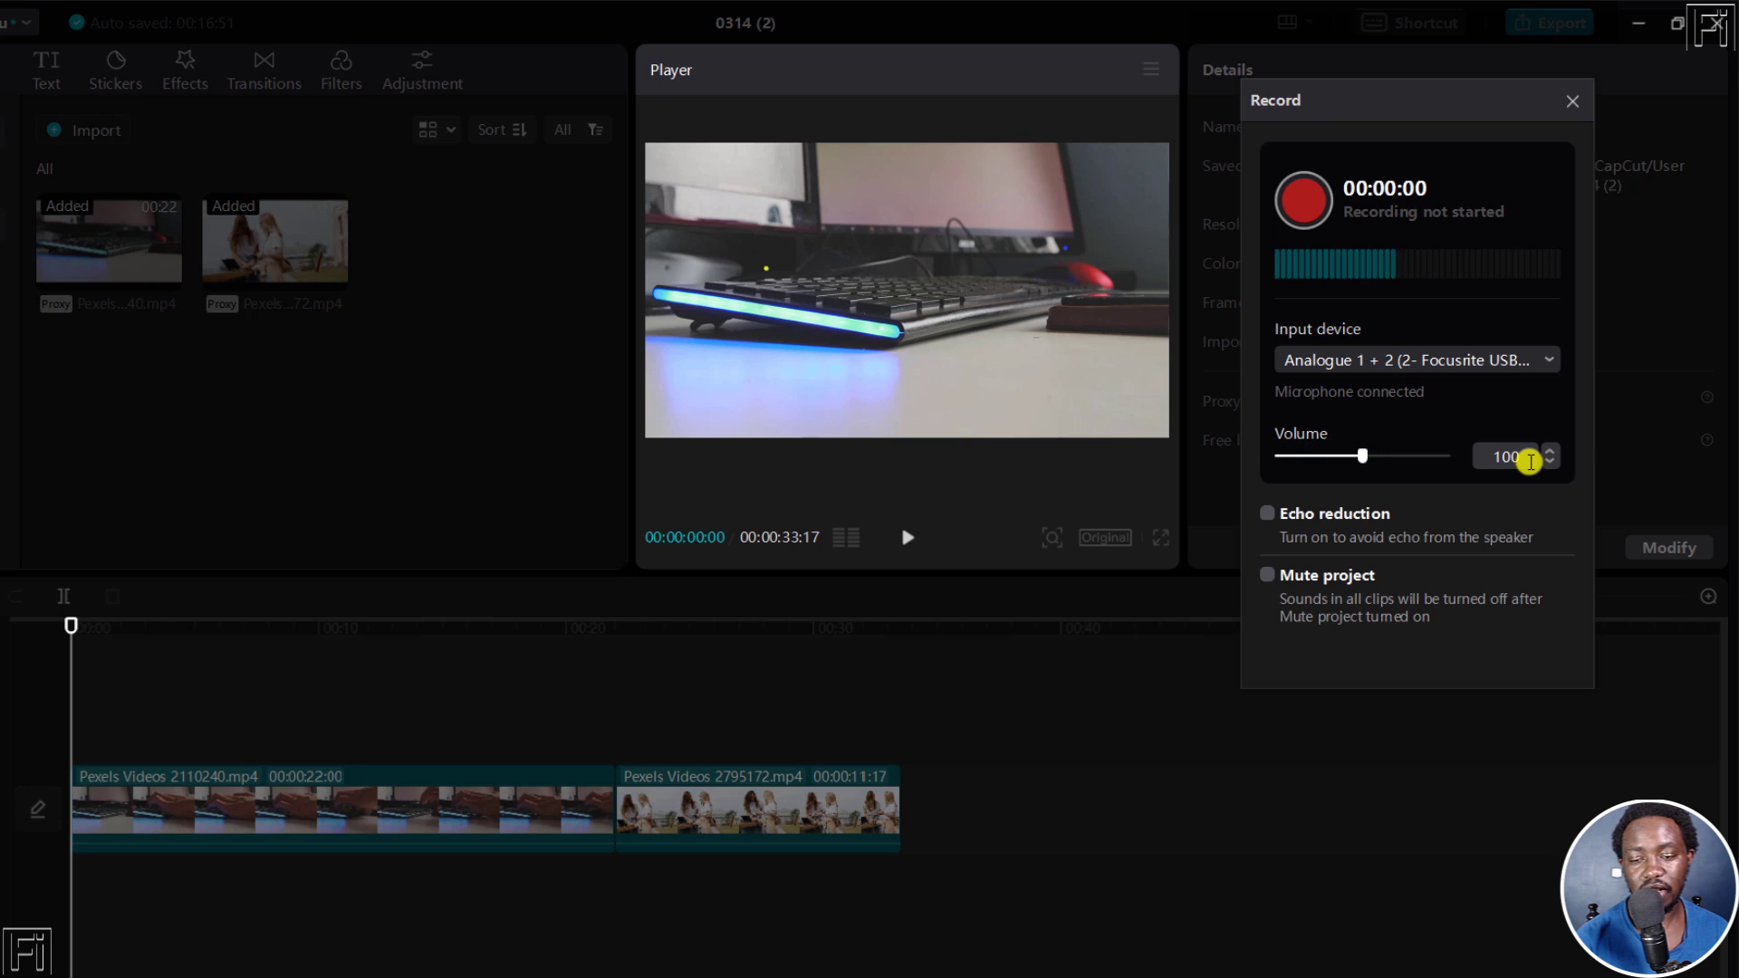
pyautogui.click(1268, 513)
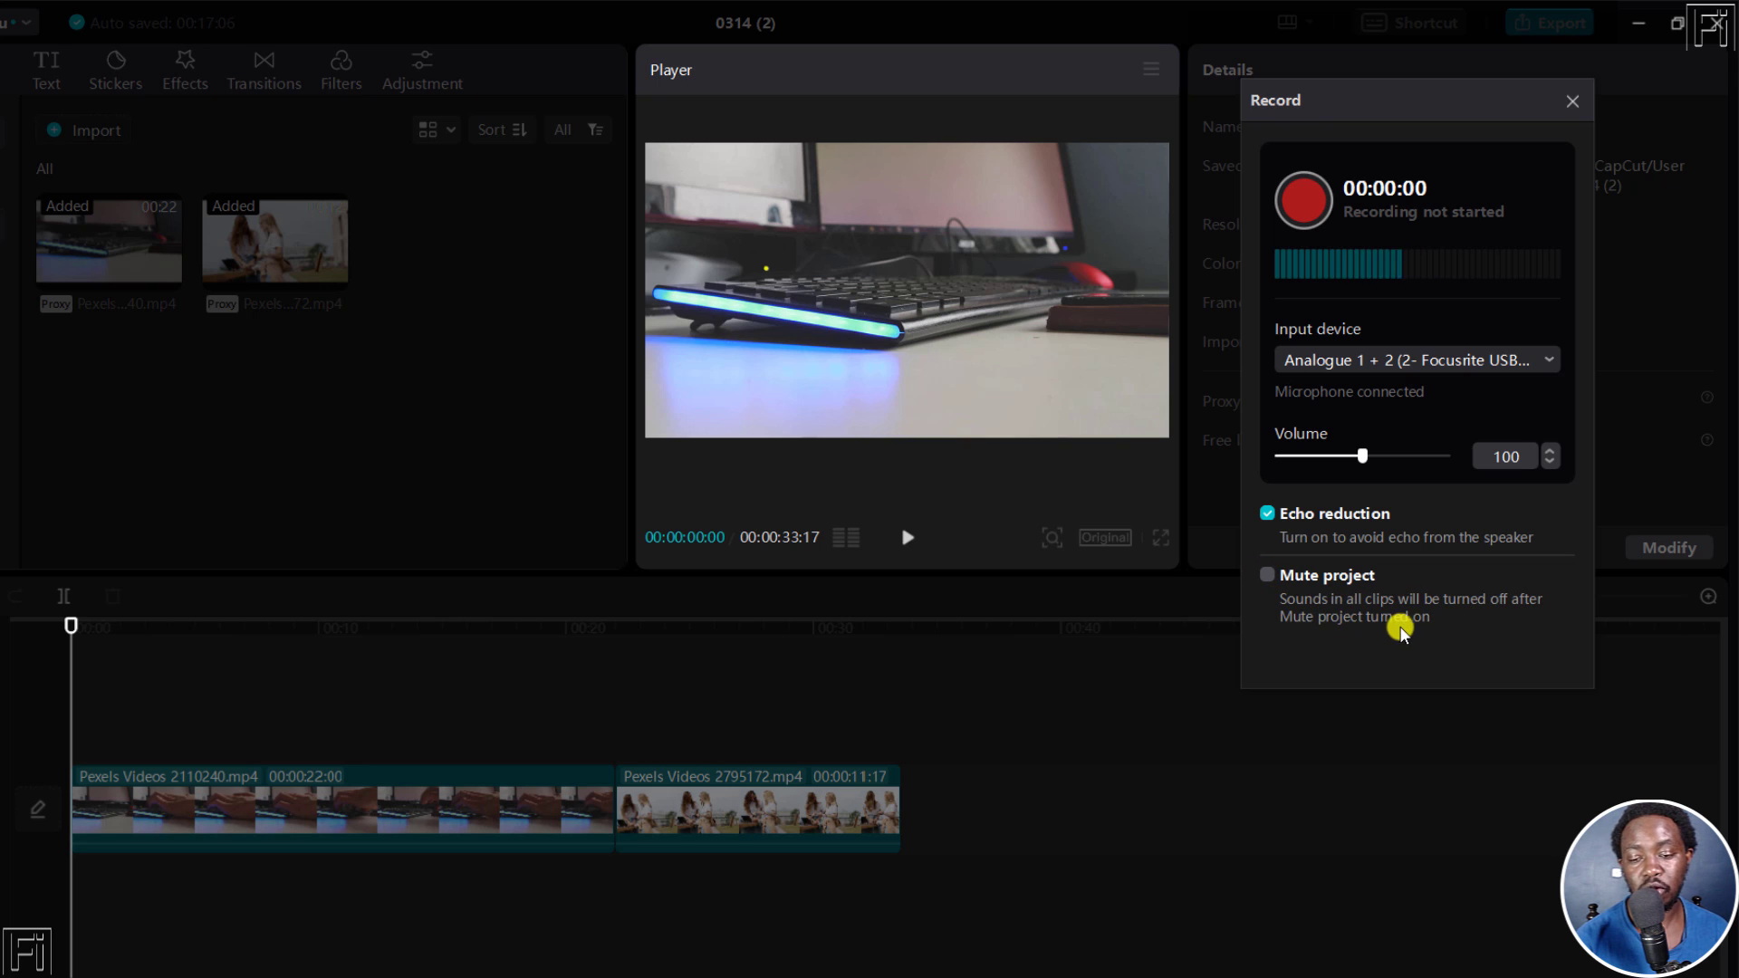
pyautogui.click(1269, 574)
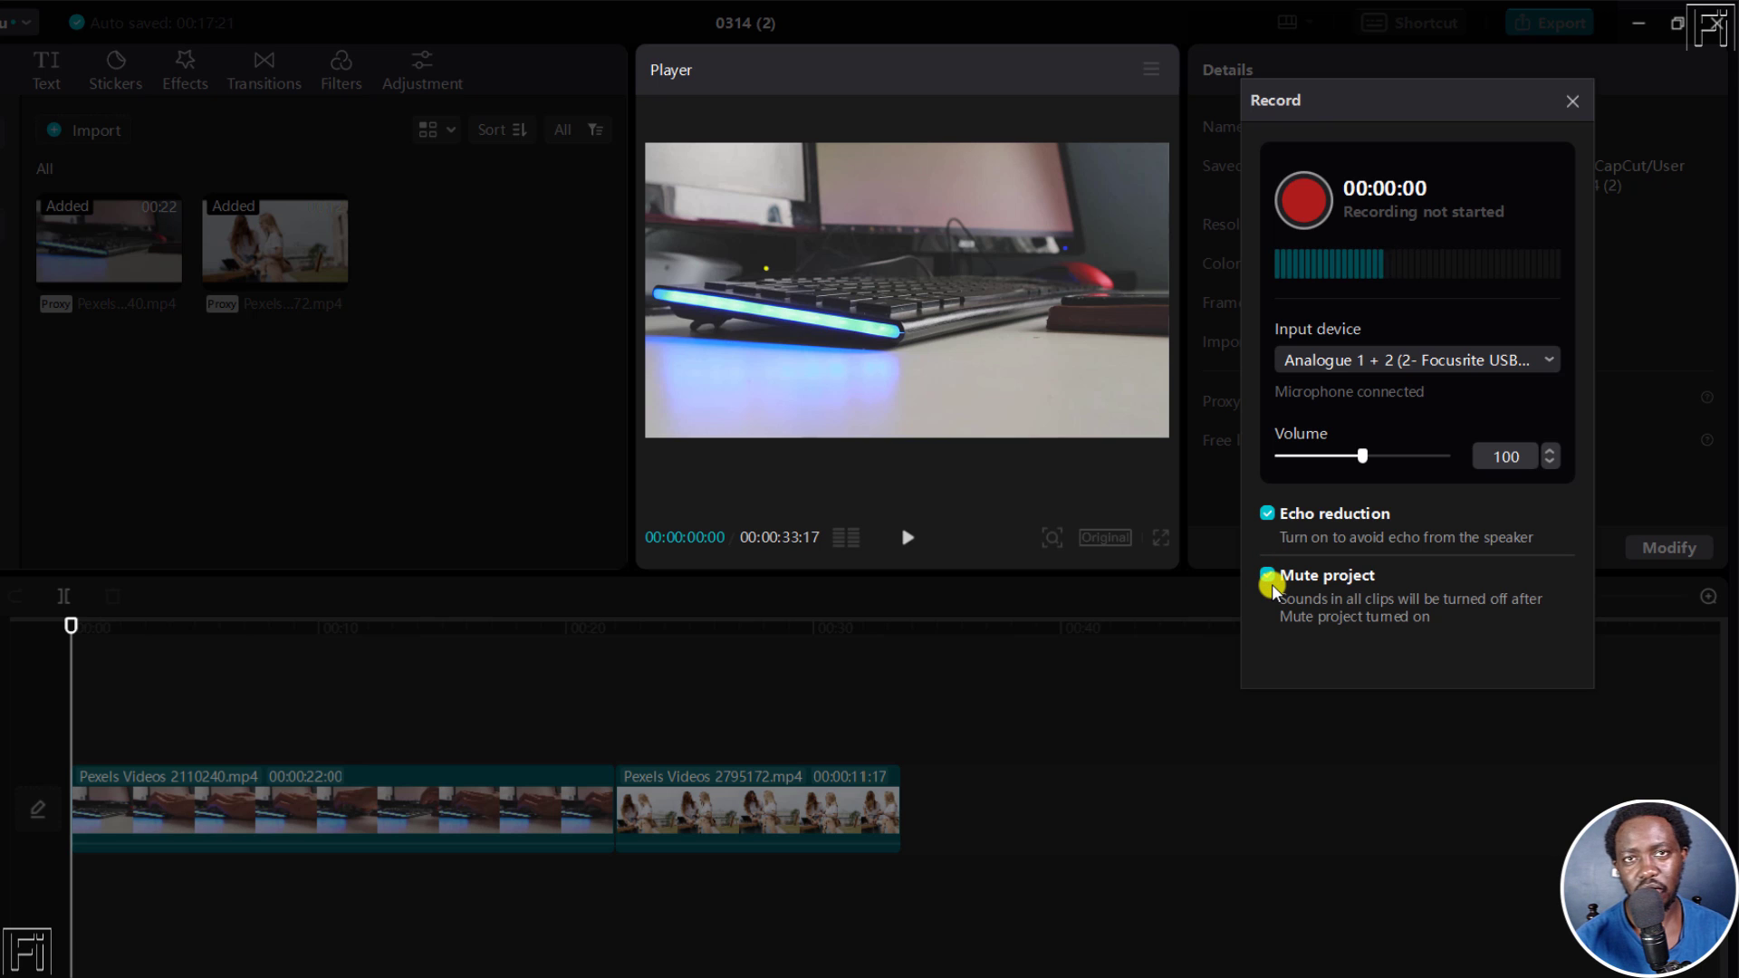
# Step: Record an 11-second voiceover, Record1, onto a new track below the video clips
pyautogui.click(1302, 199)
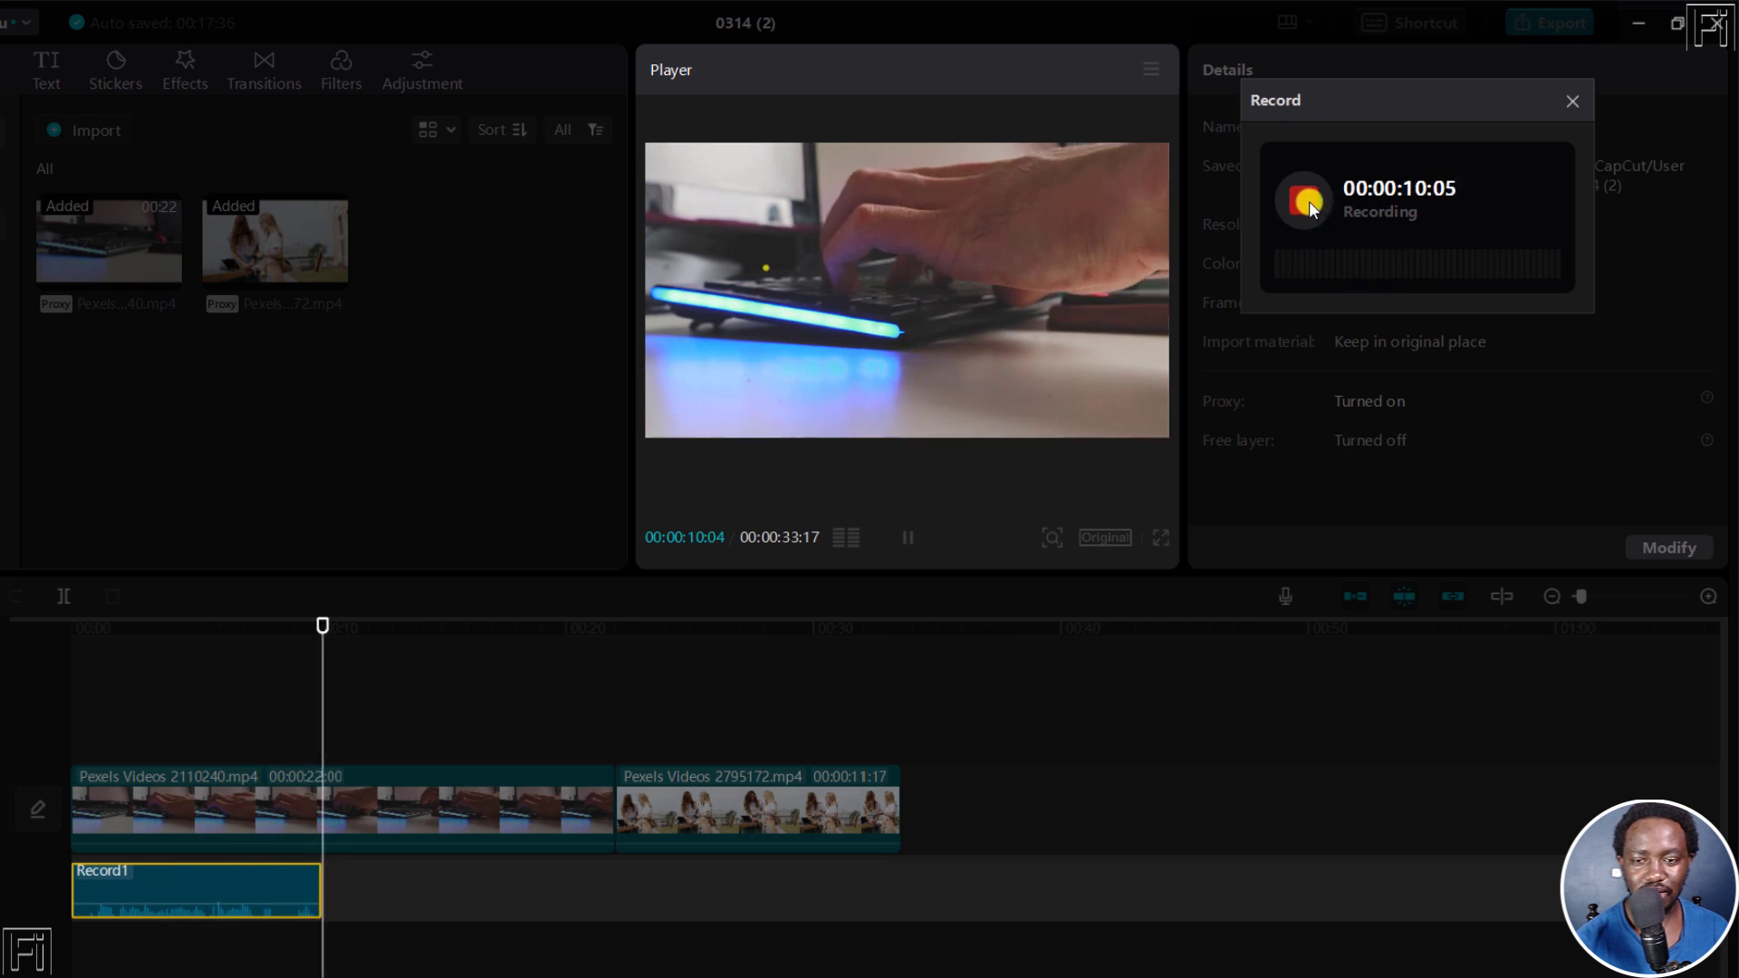
pyautogui.click(1308, 201)
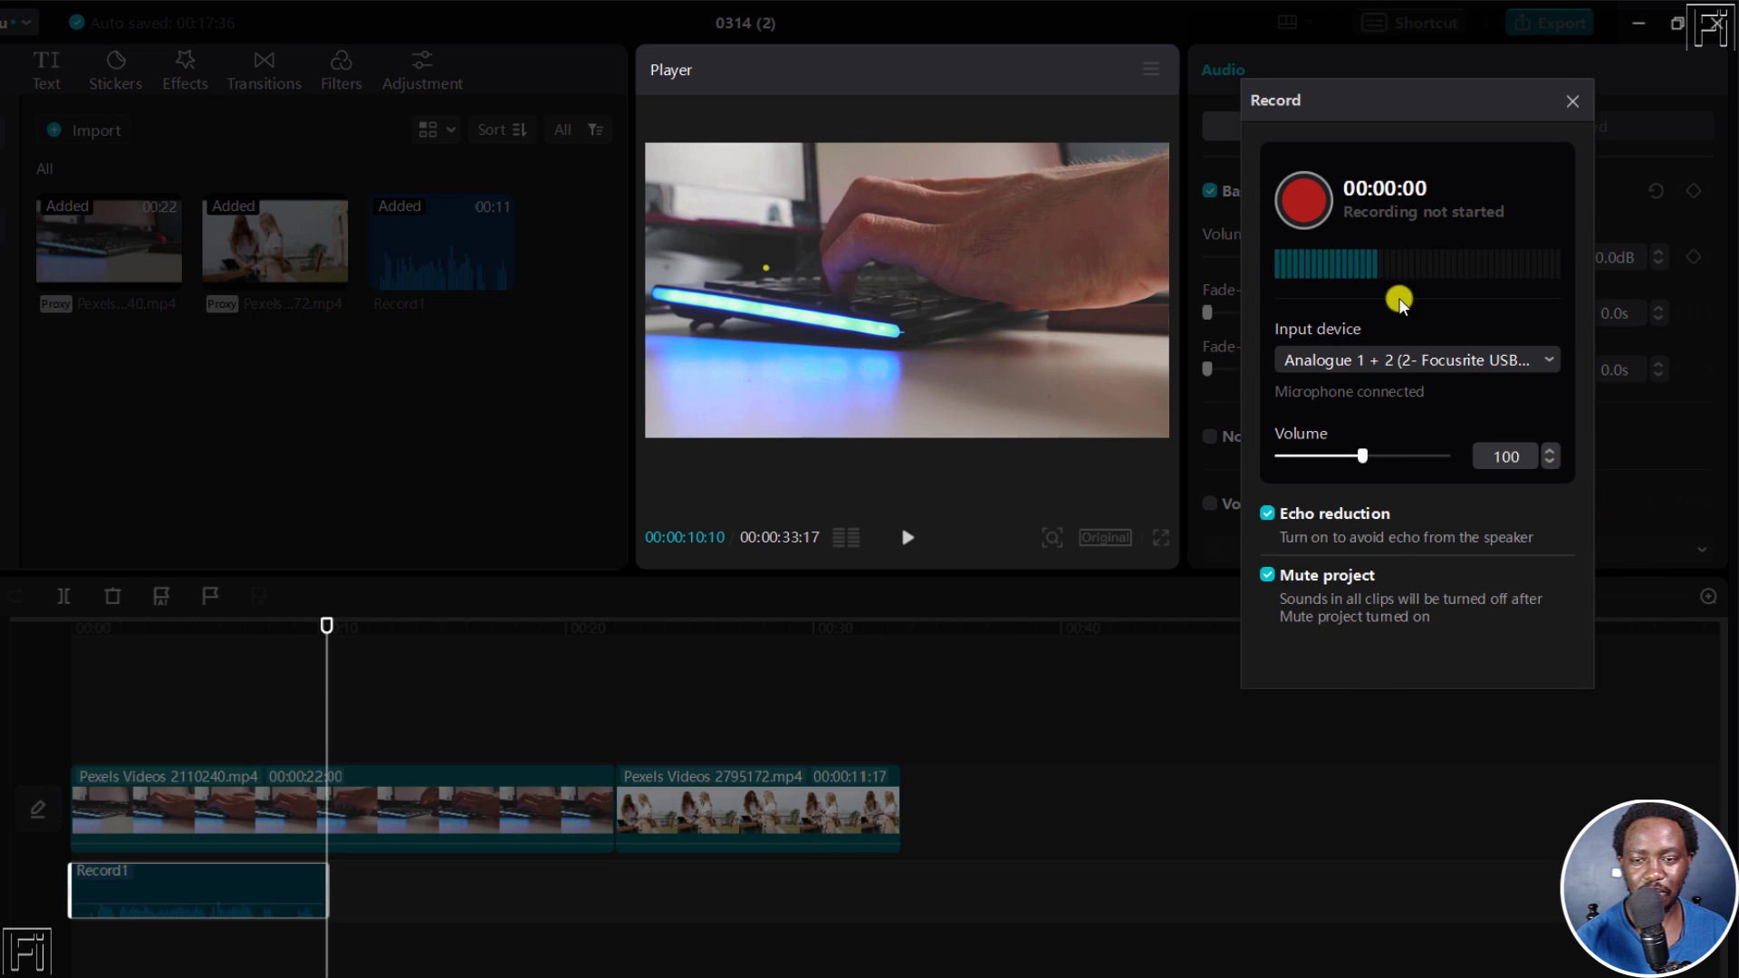
# Step: Close the recording panel, replay from the start, and raise speaker volume to about 78
pyautogui.click(1567, 104)
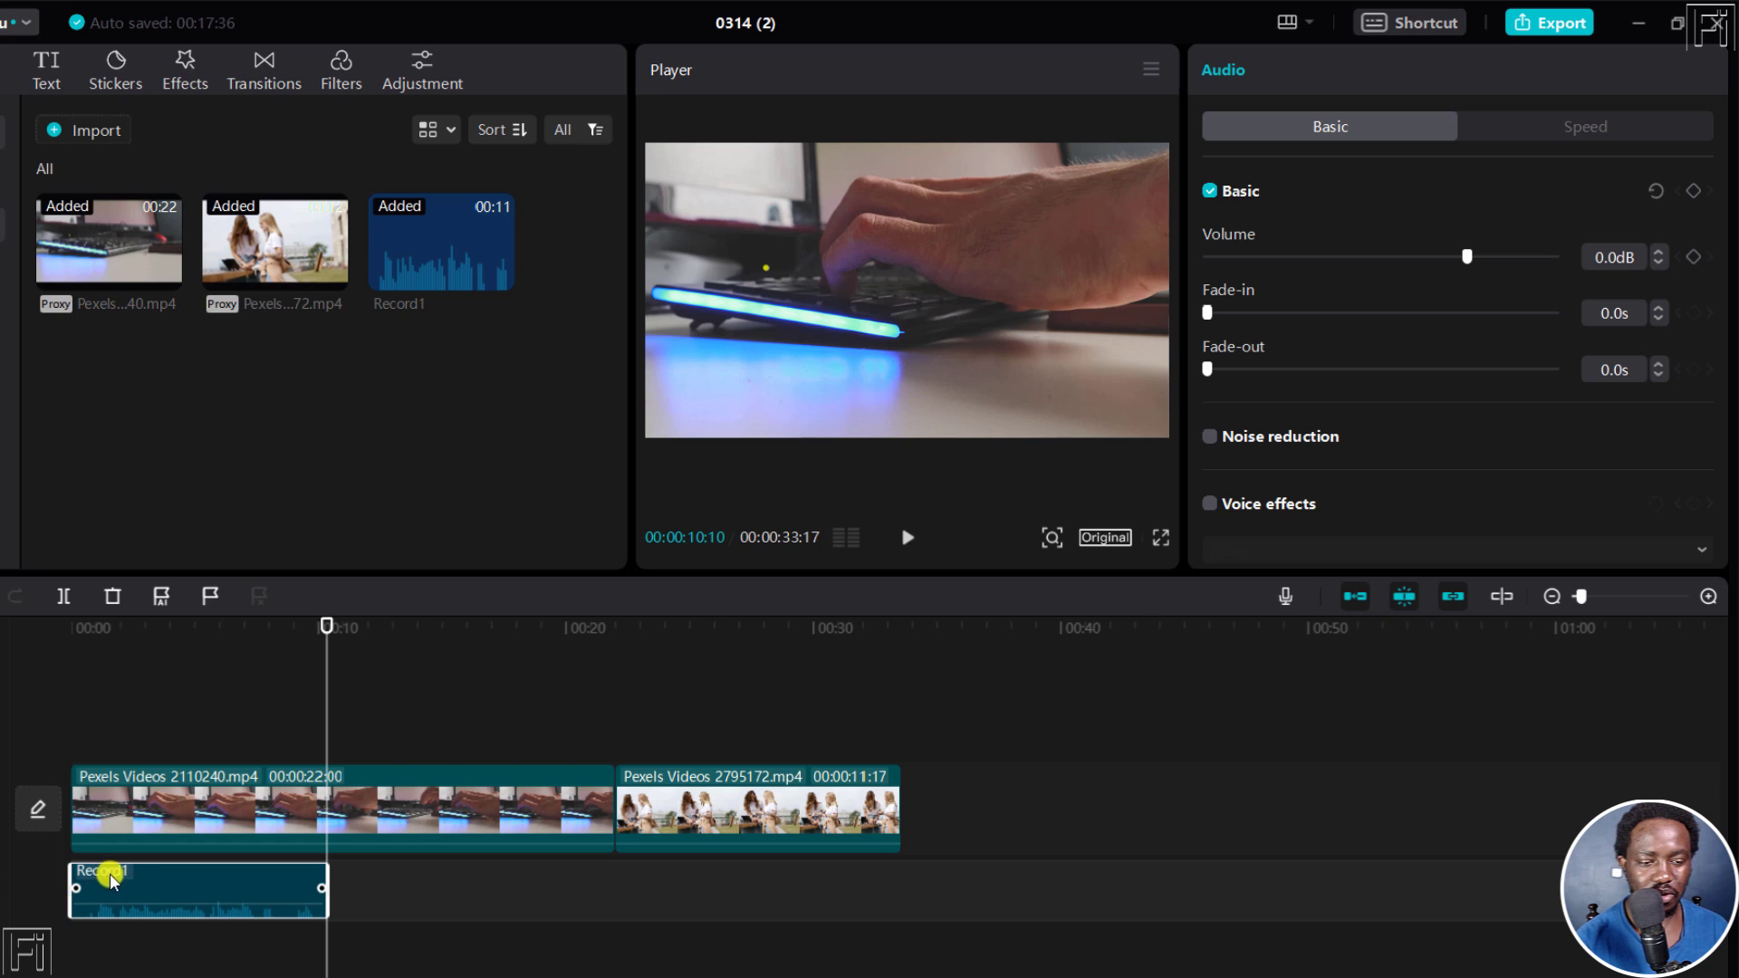
pyautogui.press('Home')
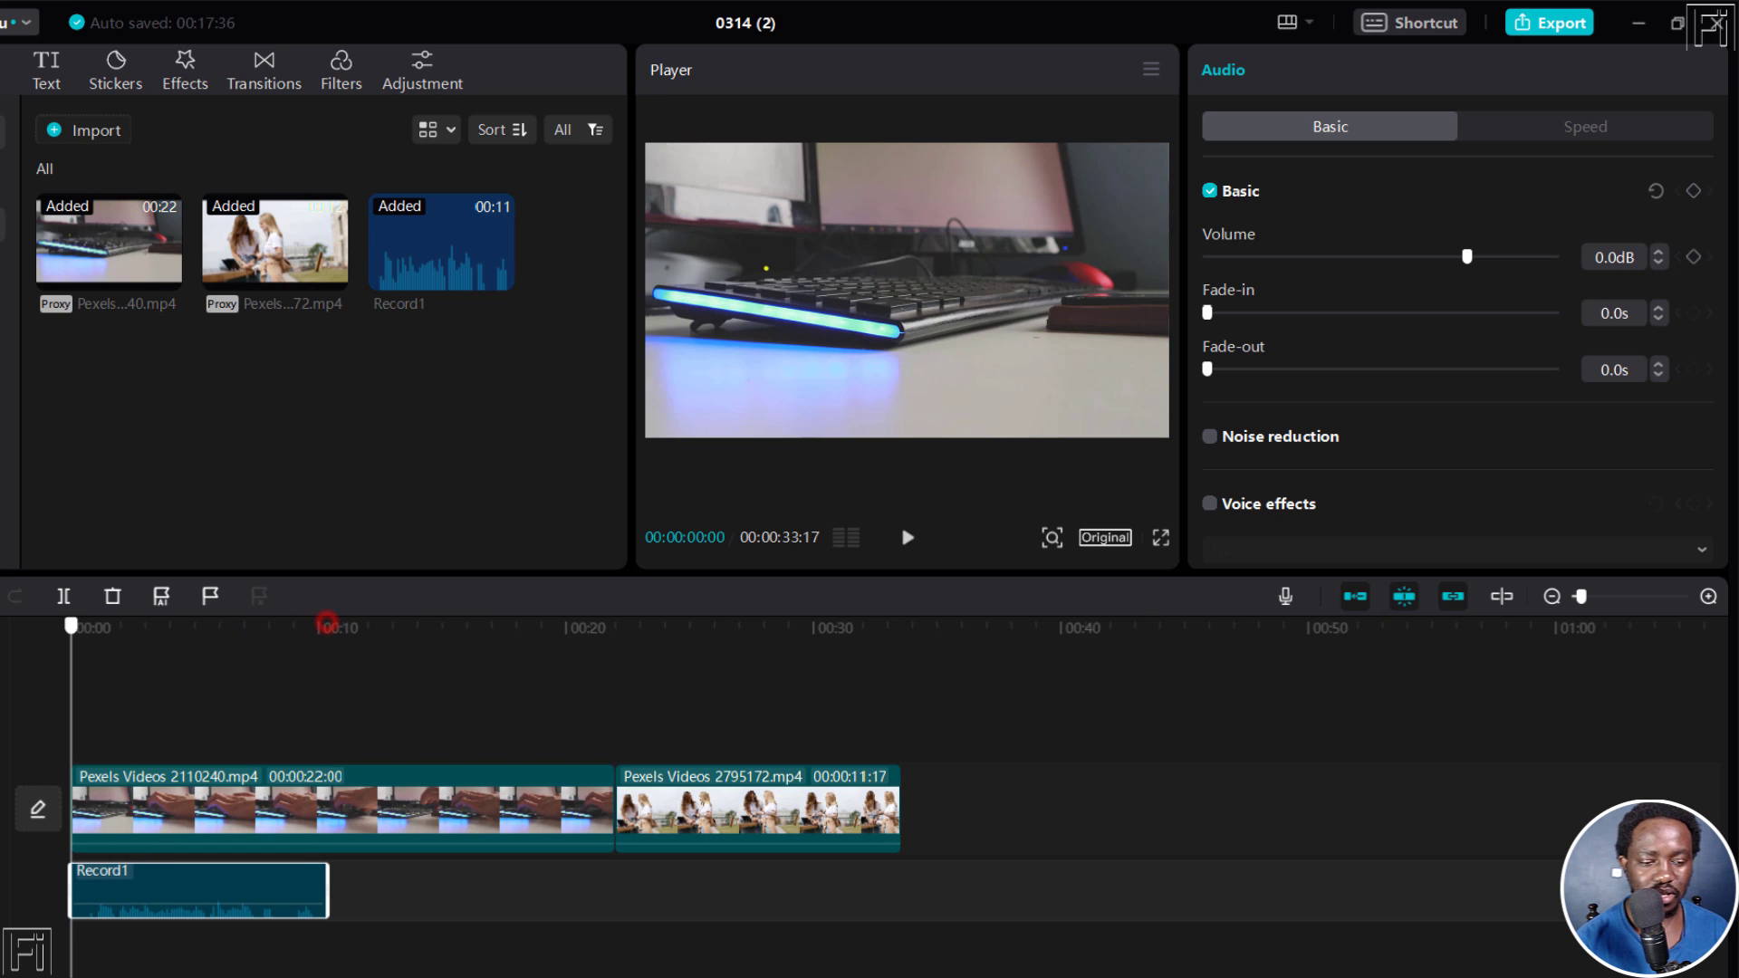
pyautogui.press('space')
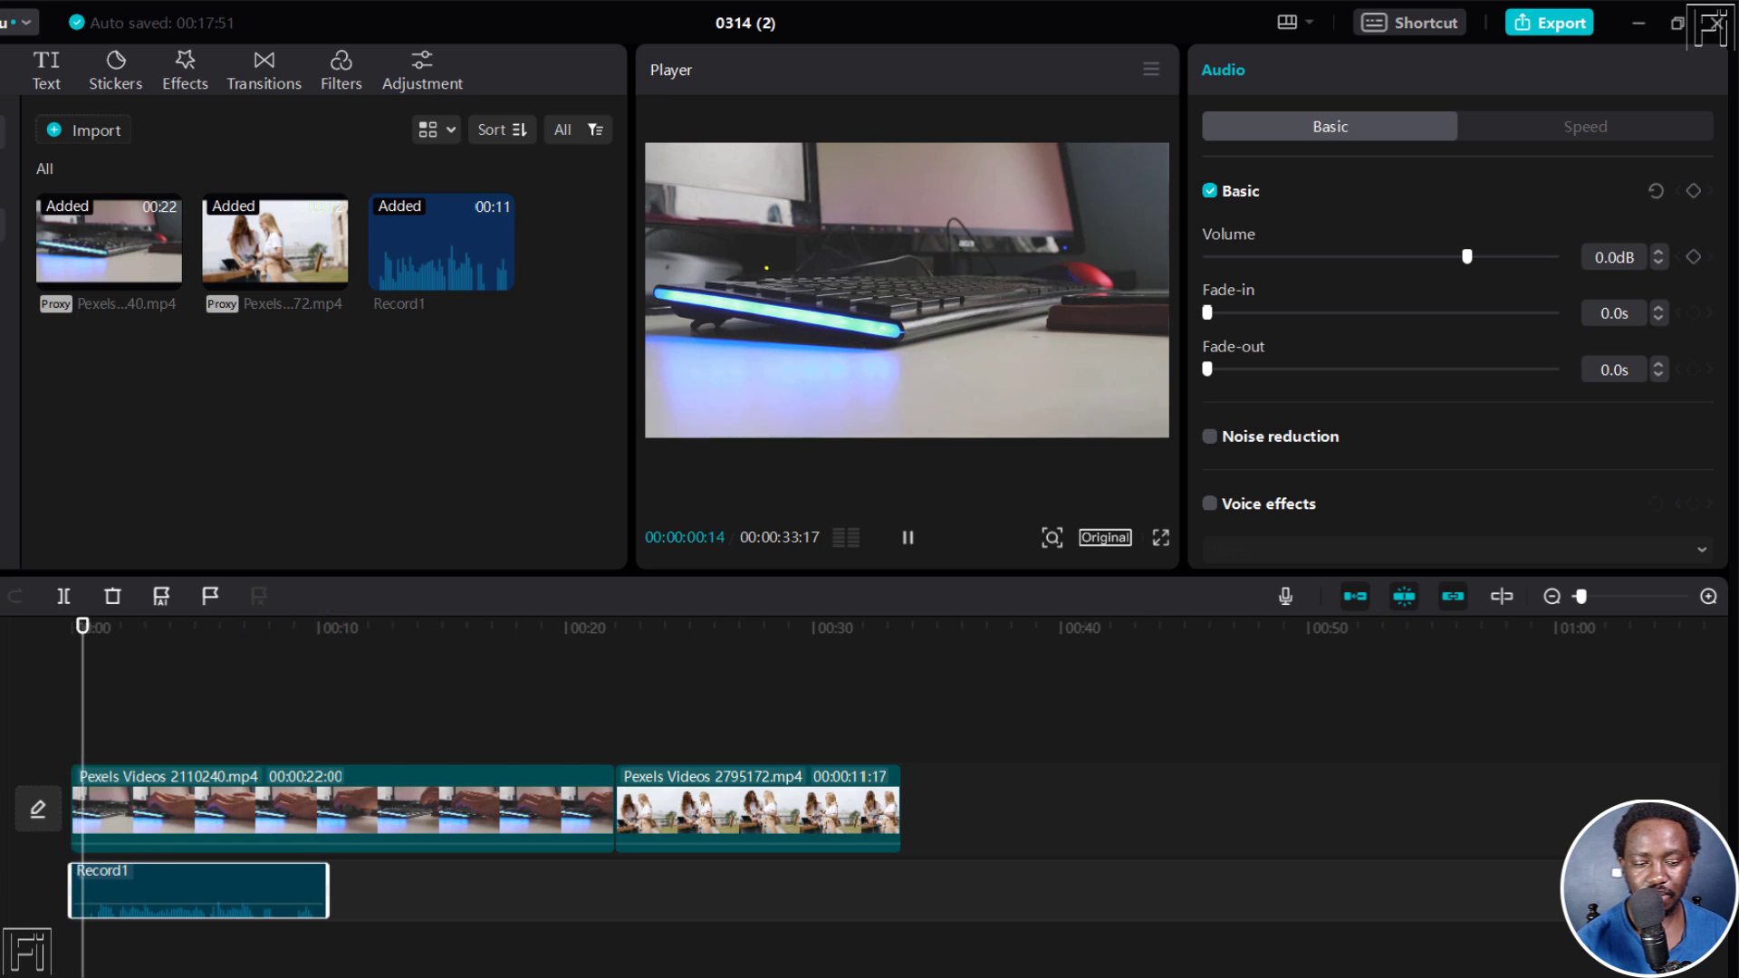
pyautogui.press('space')
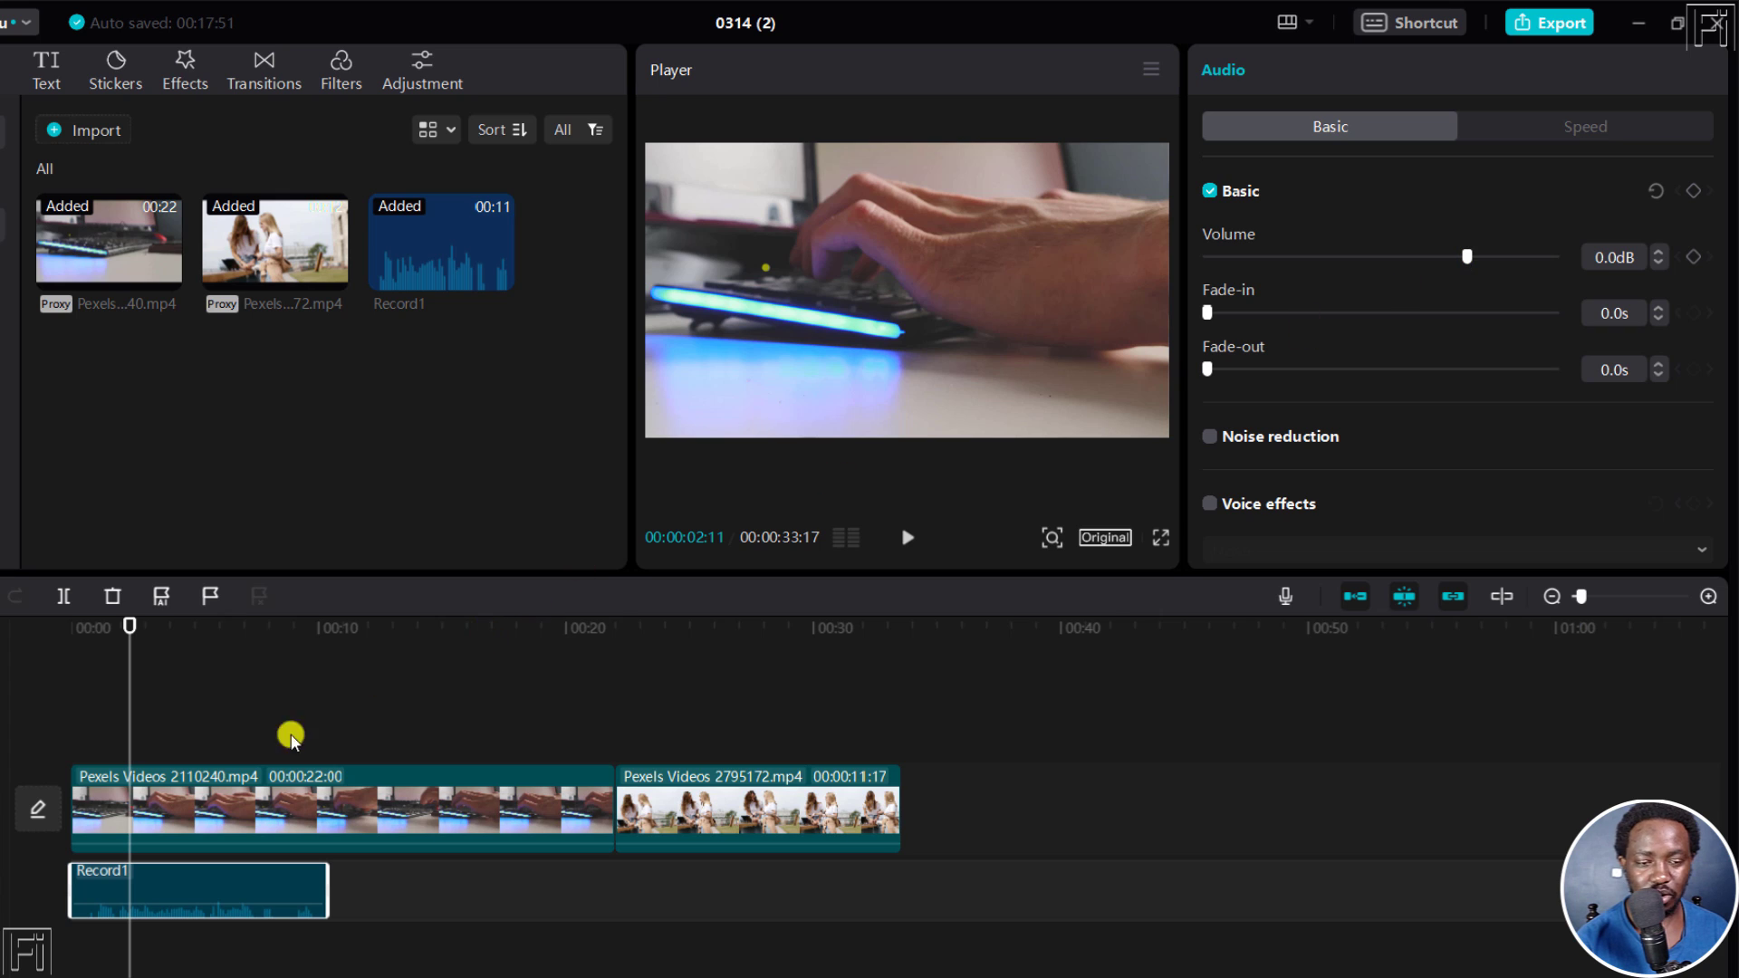
pyautogui.moveTo(159, 906); pyautogui.dragTo(163, 903)
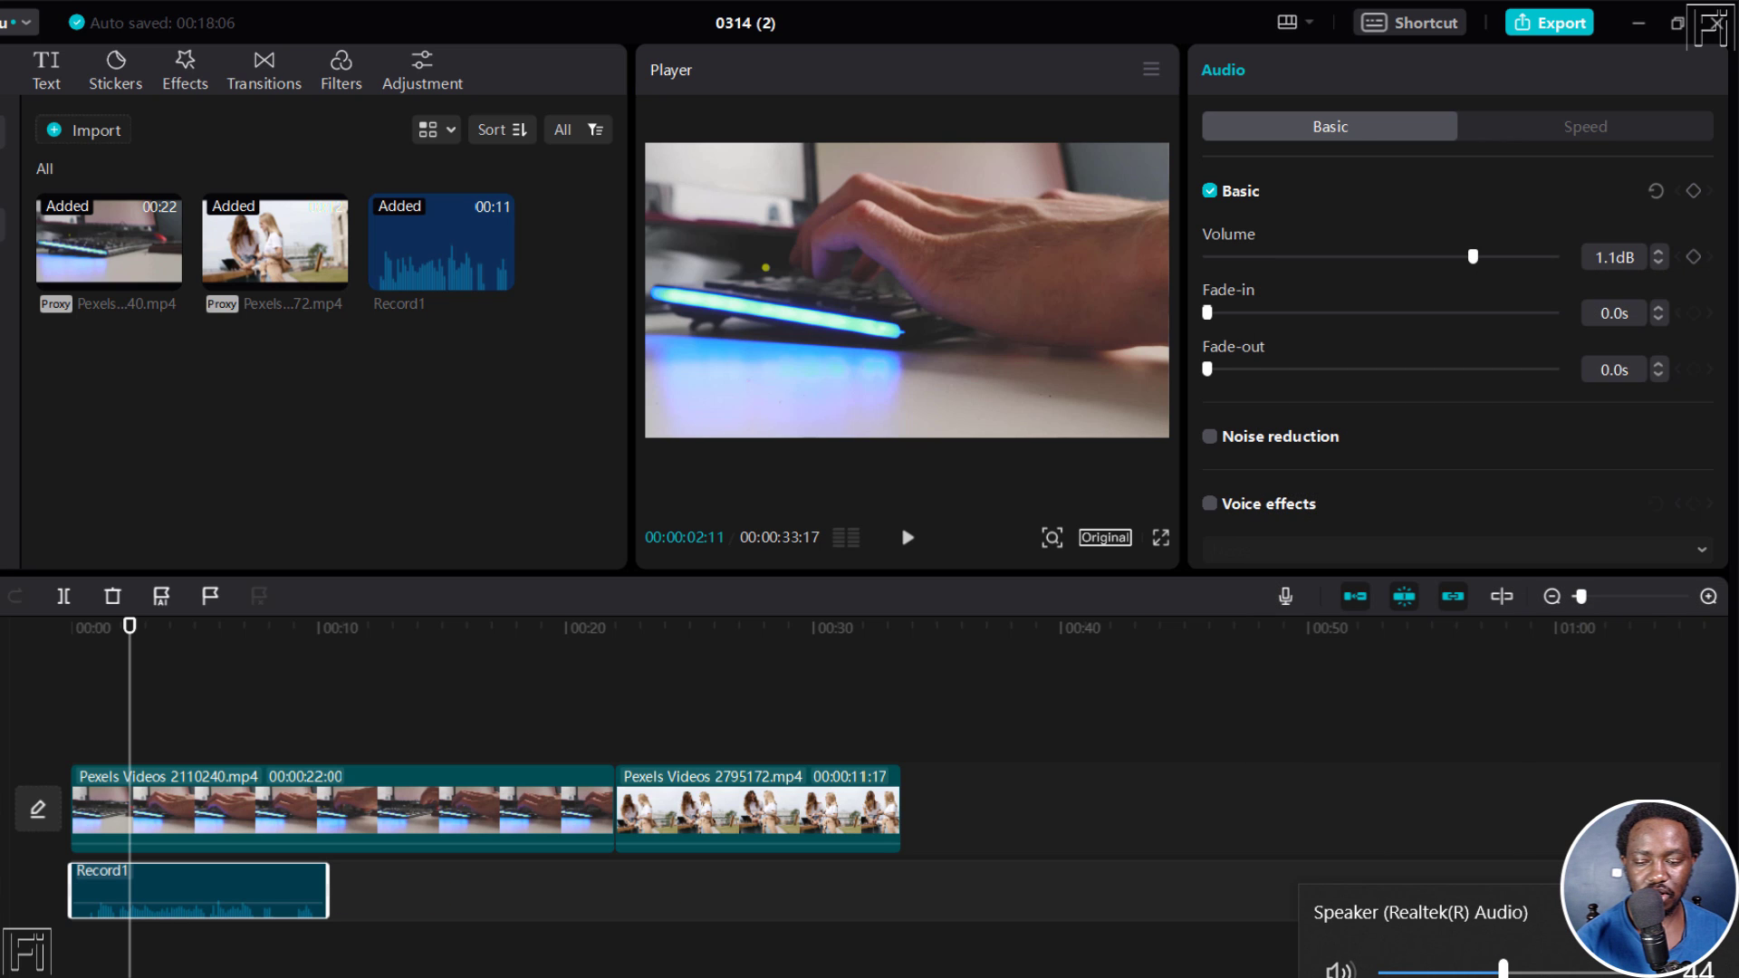
pyautogui.moveTo(1505, 971); pyautogui.dragTo(1599, 972)
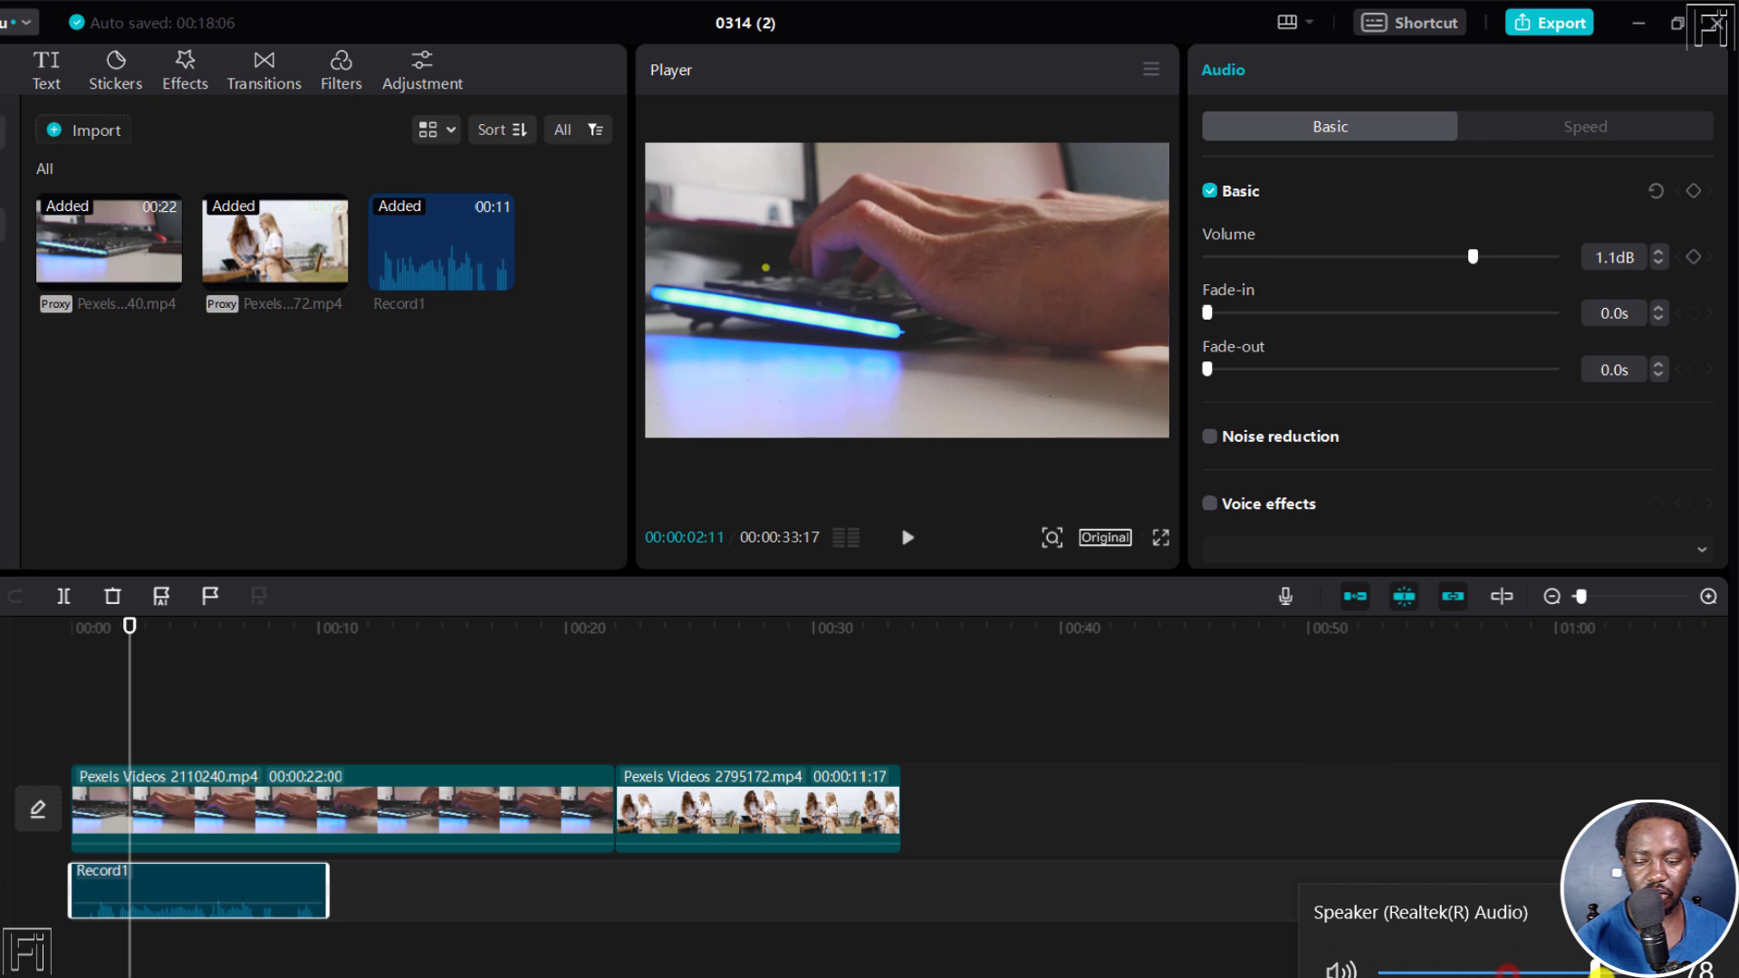
# Step: Play the project from the start with the audio level meters shown beside the timeline
pyautogui.click(1193, 770)
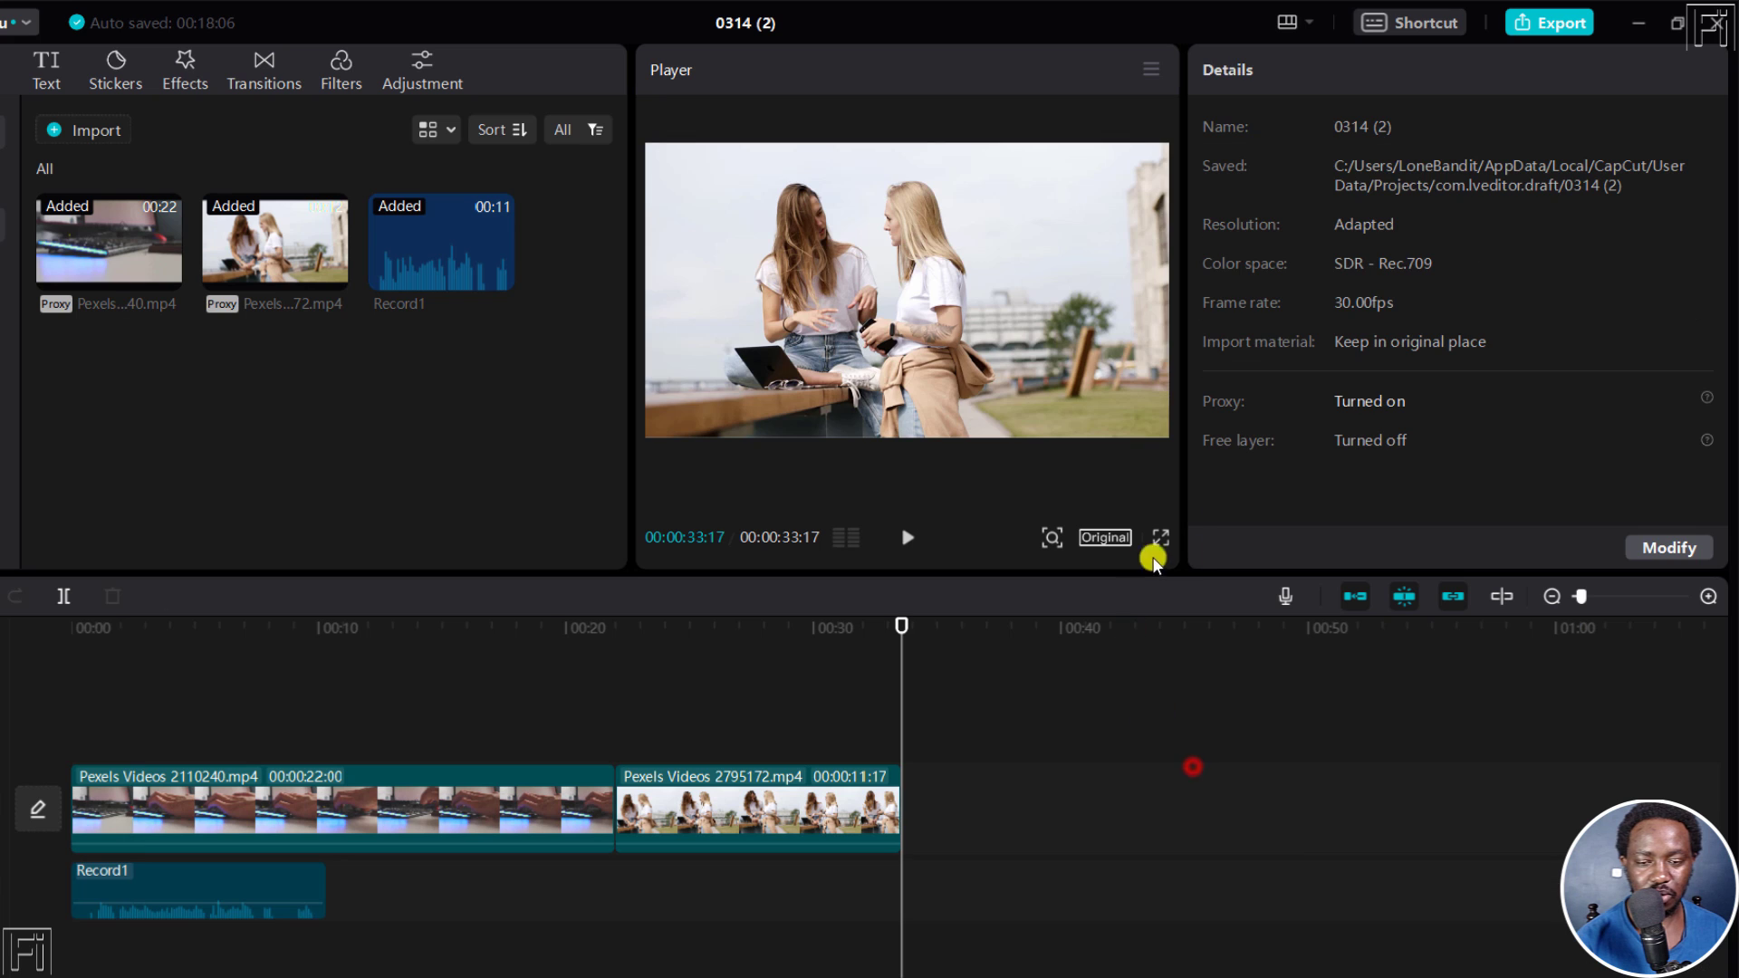
pyautogui.click(111, 632)
pyautogui.click(44, 631)
pyautogui.press('space')
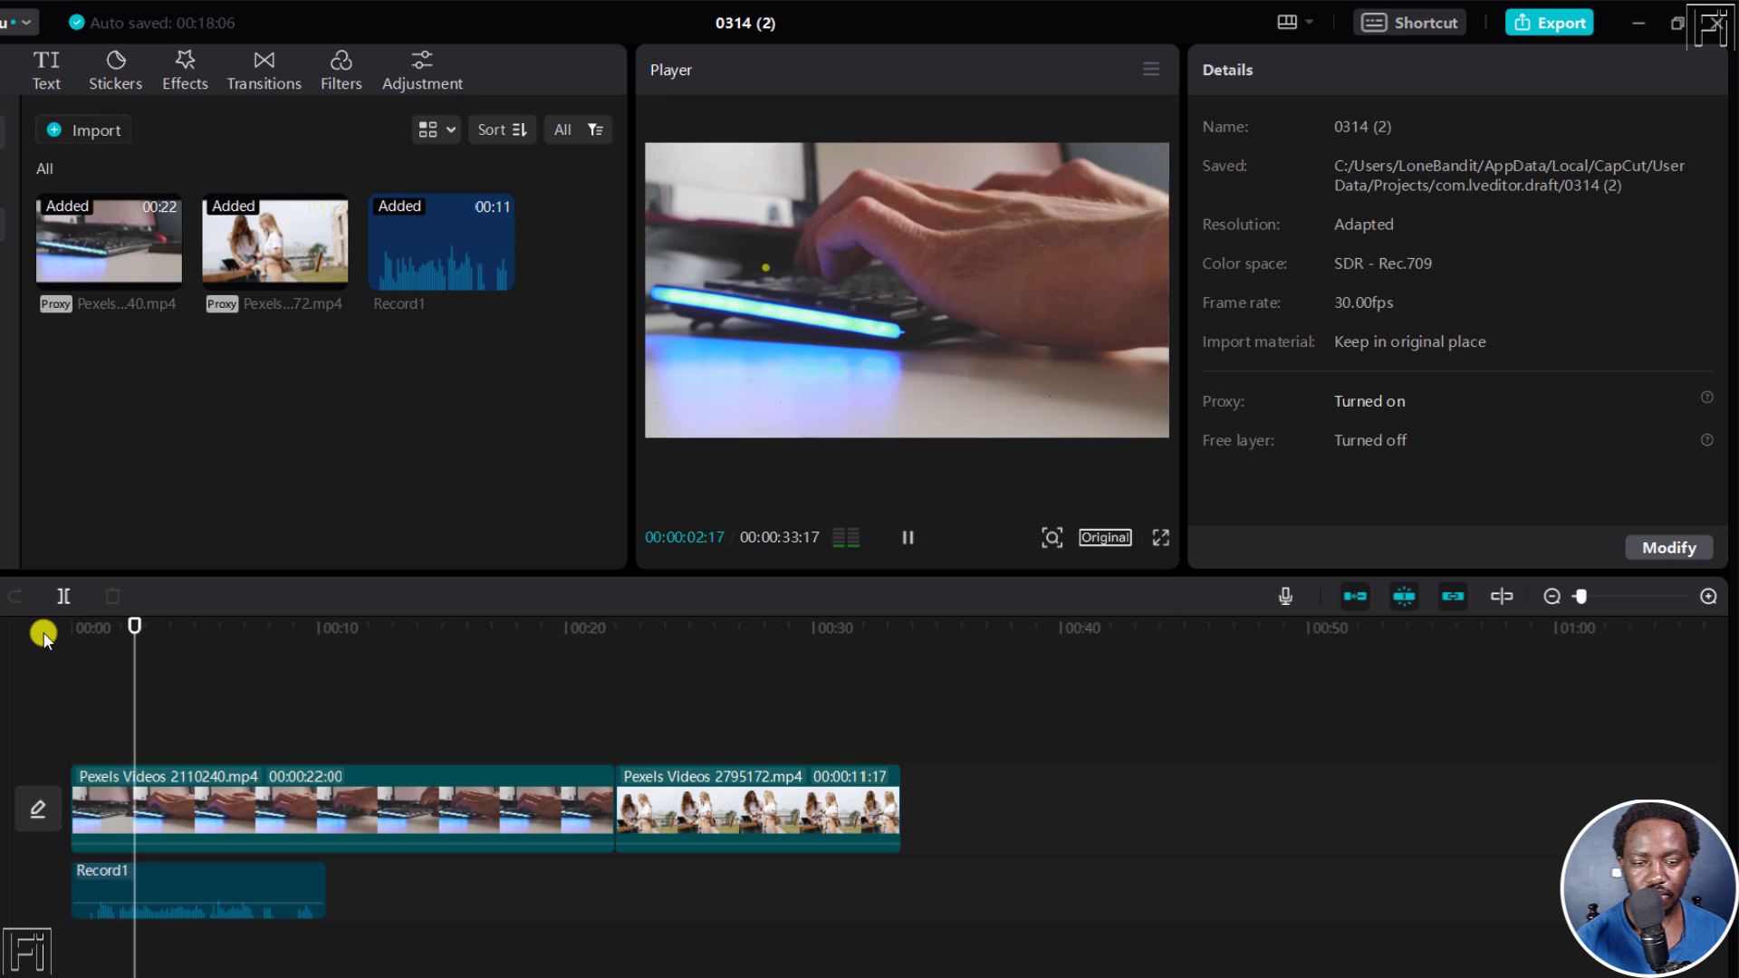
pyautogui.click(846, 538)
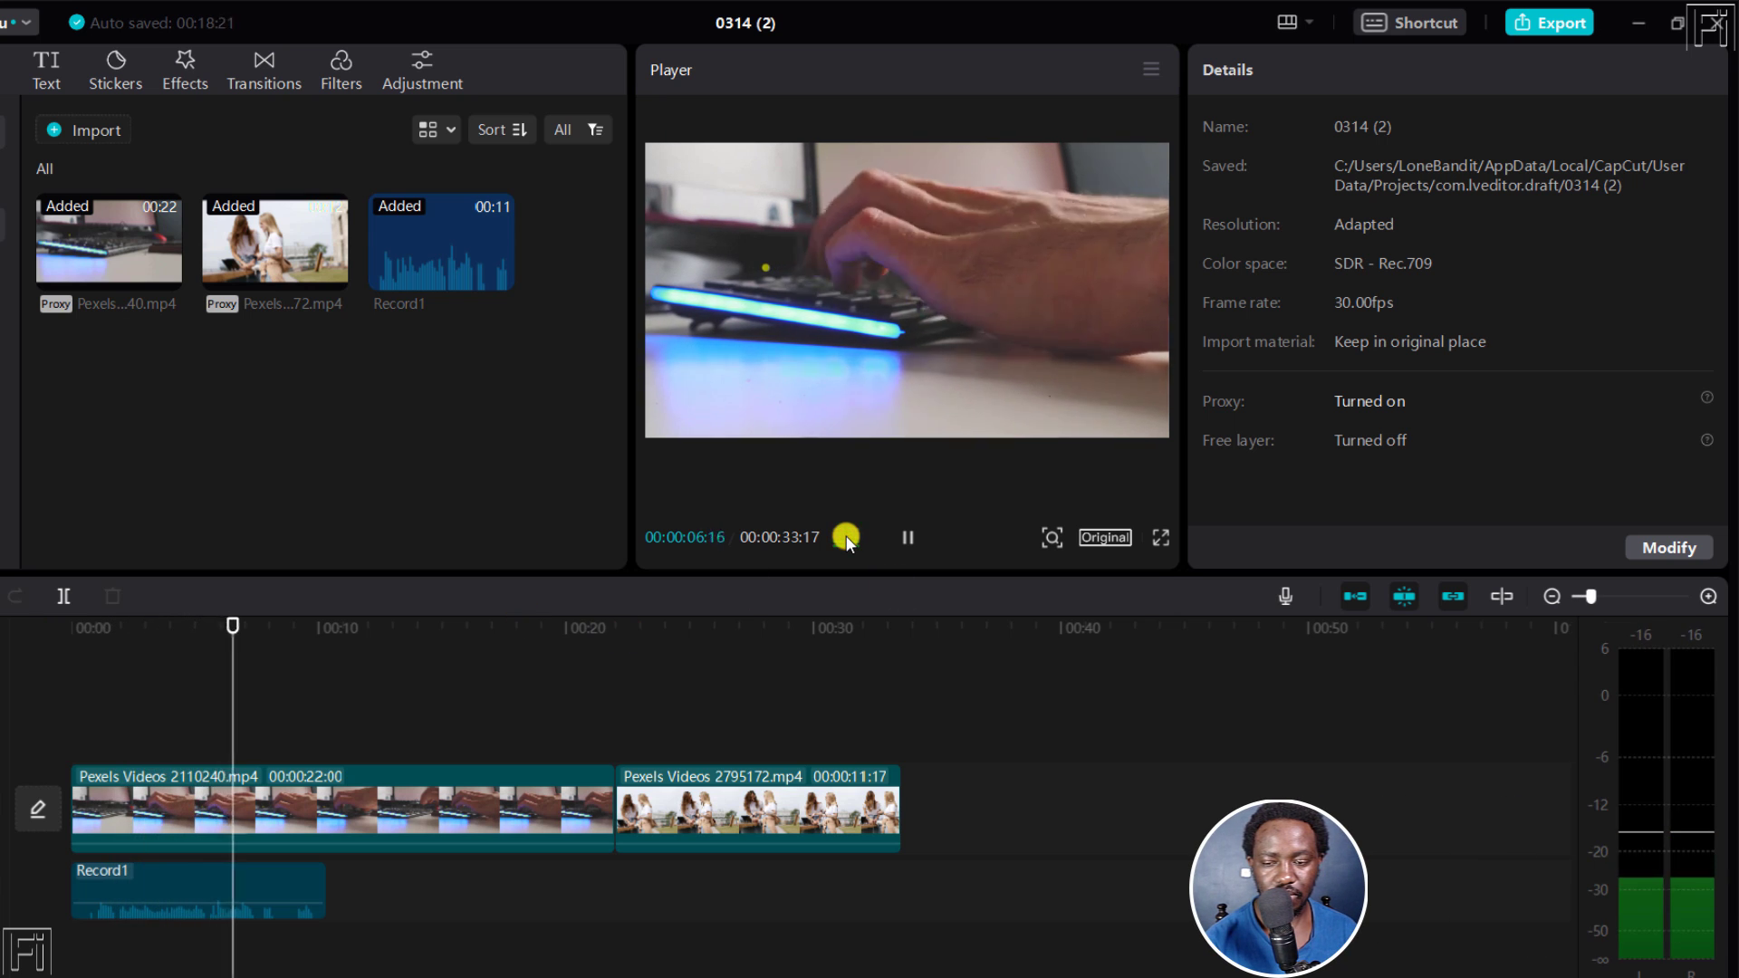
pyautogui.press('space')
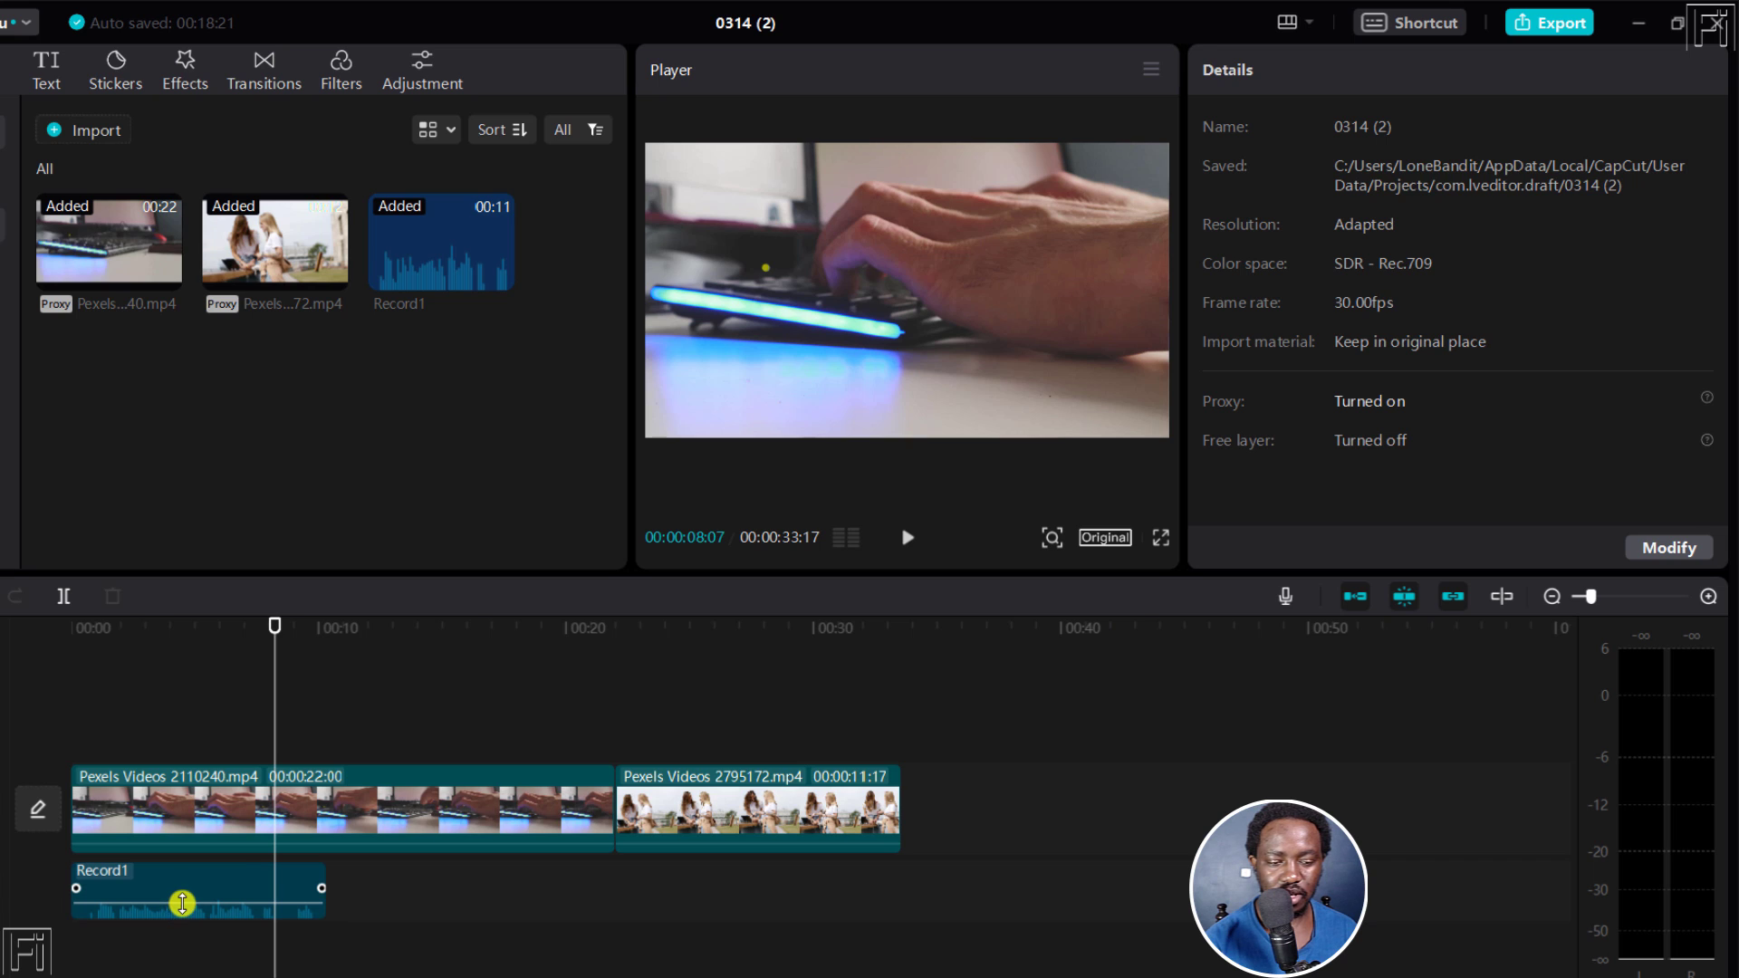
# Step: Adjust Record1's volume through 10.9dB and 20.0dB down to about 16.4dB, replaying to check
pyautogui.moveTo(182, 903); pyautogui.dragTo(182, 889)
pyautogui.click(144, 625)
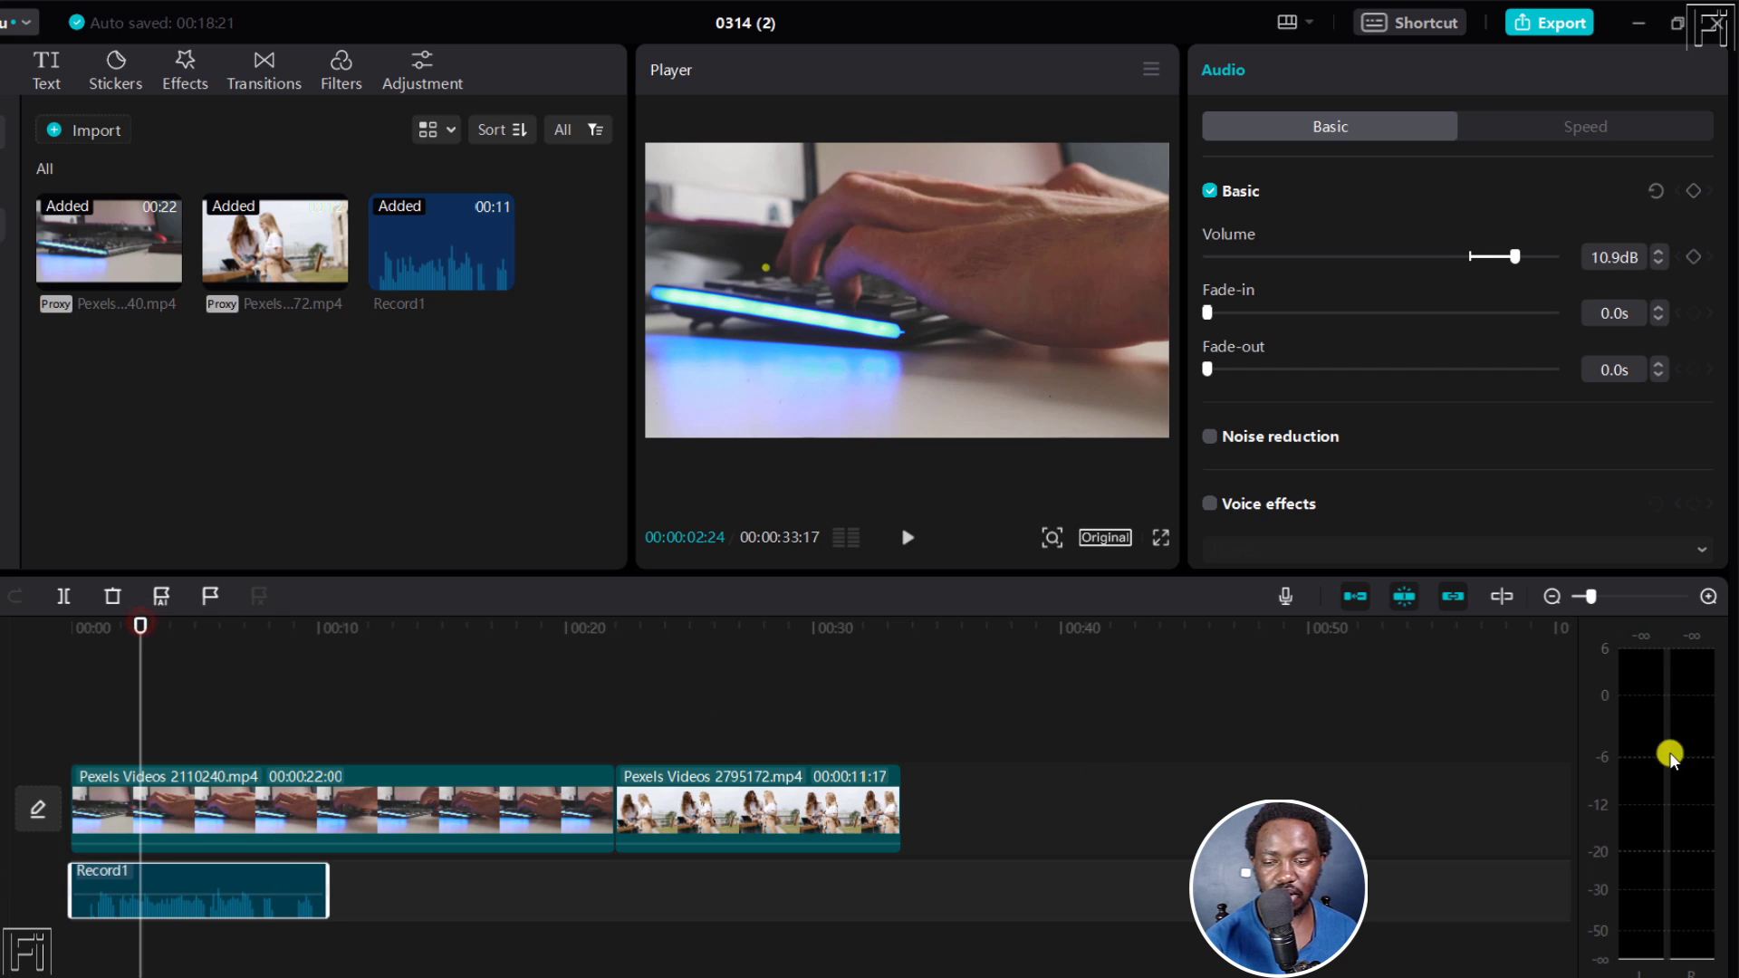
pyautogui.press('space')
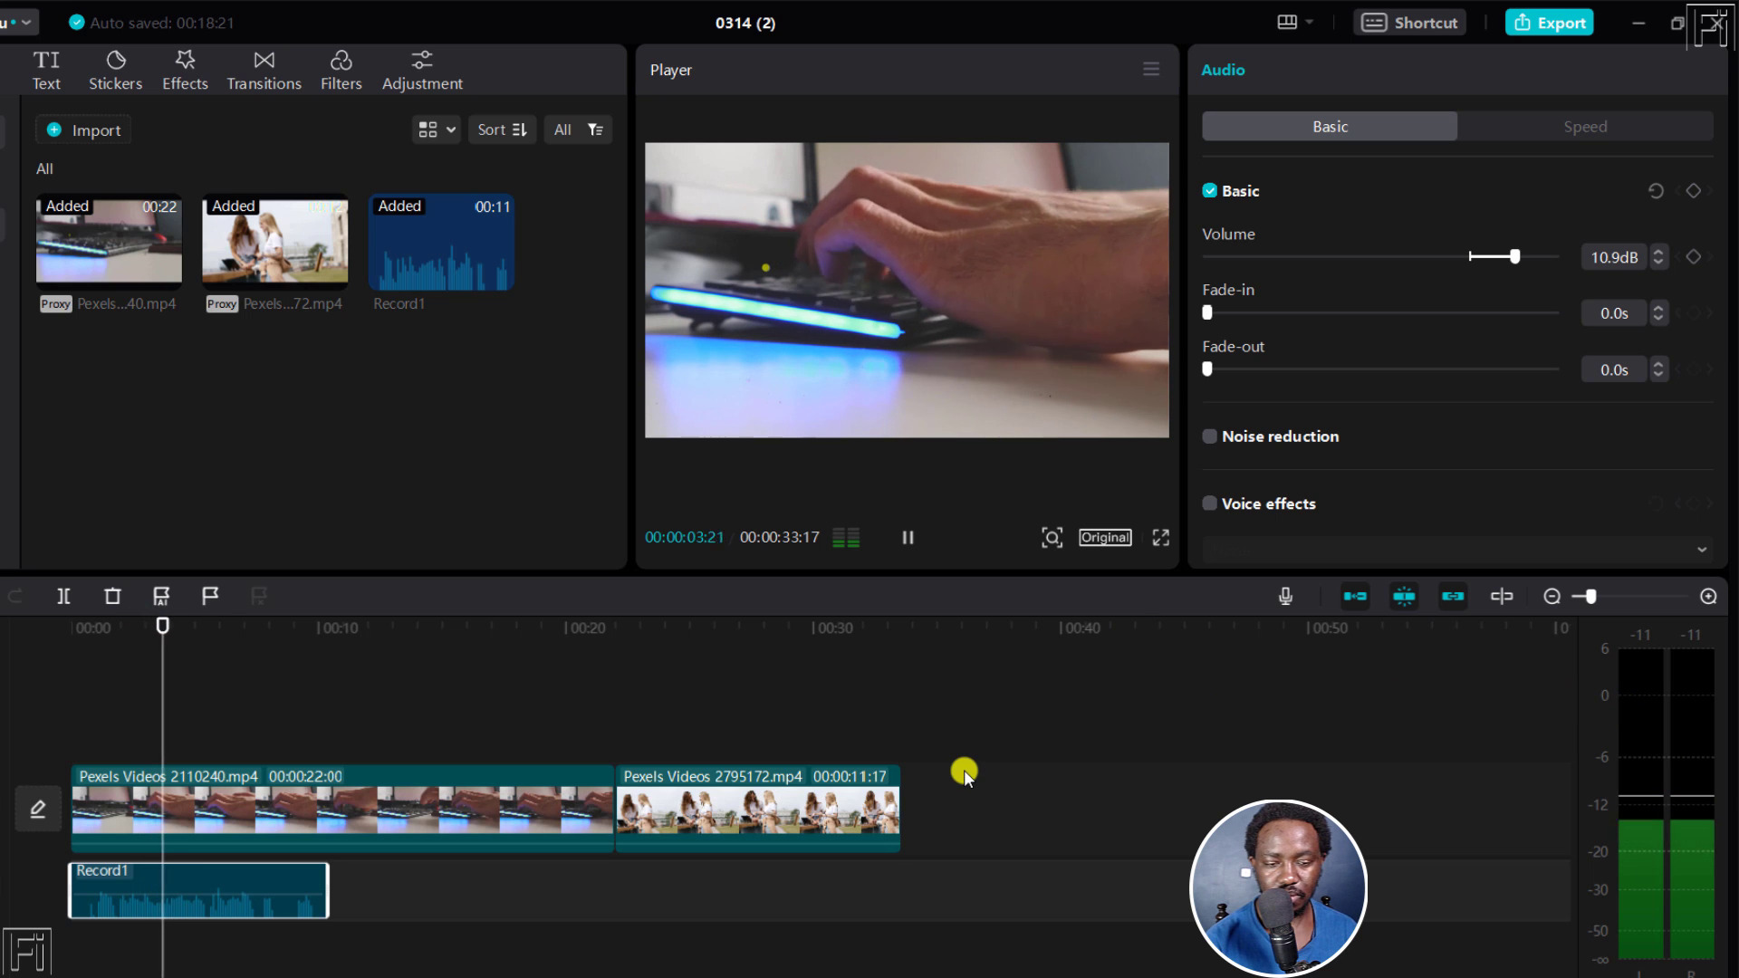
pyautogui.moveTo(175, 901); pyautogui.dragTo(179, 883)
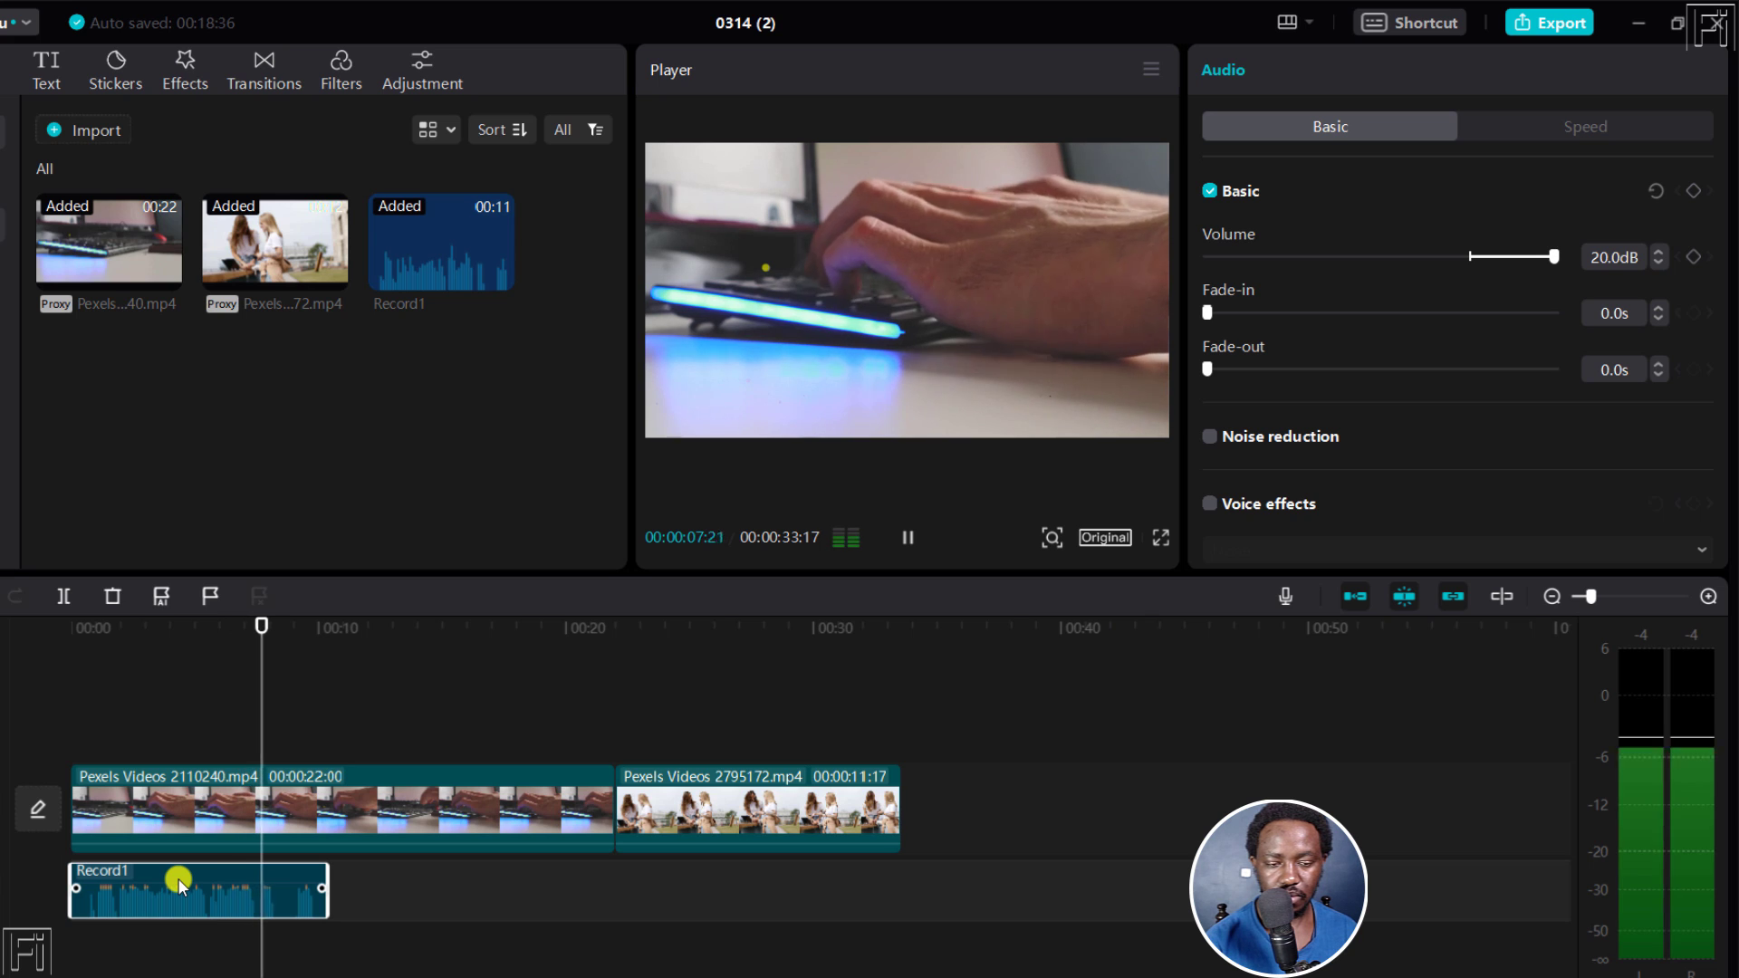
pyautogui.press('space')
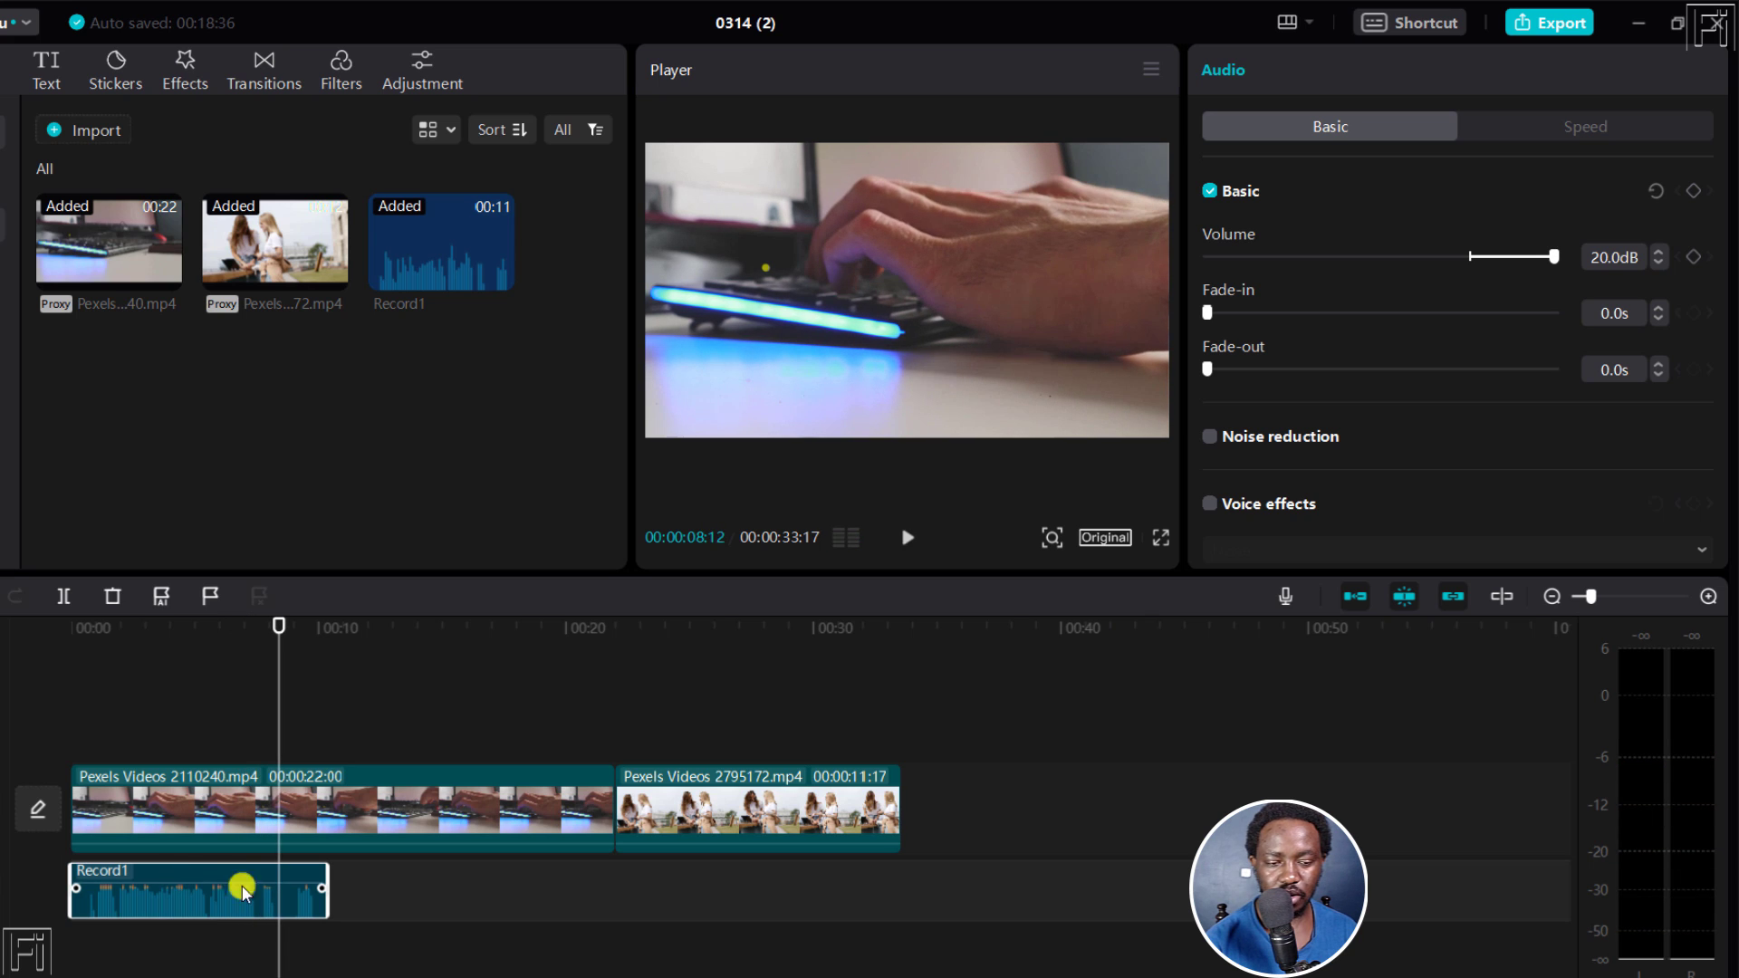
pyautogui.moveTo(208, 884); pyautogui.dragTo(207, 890)
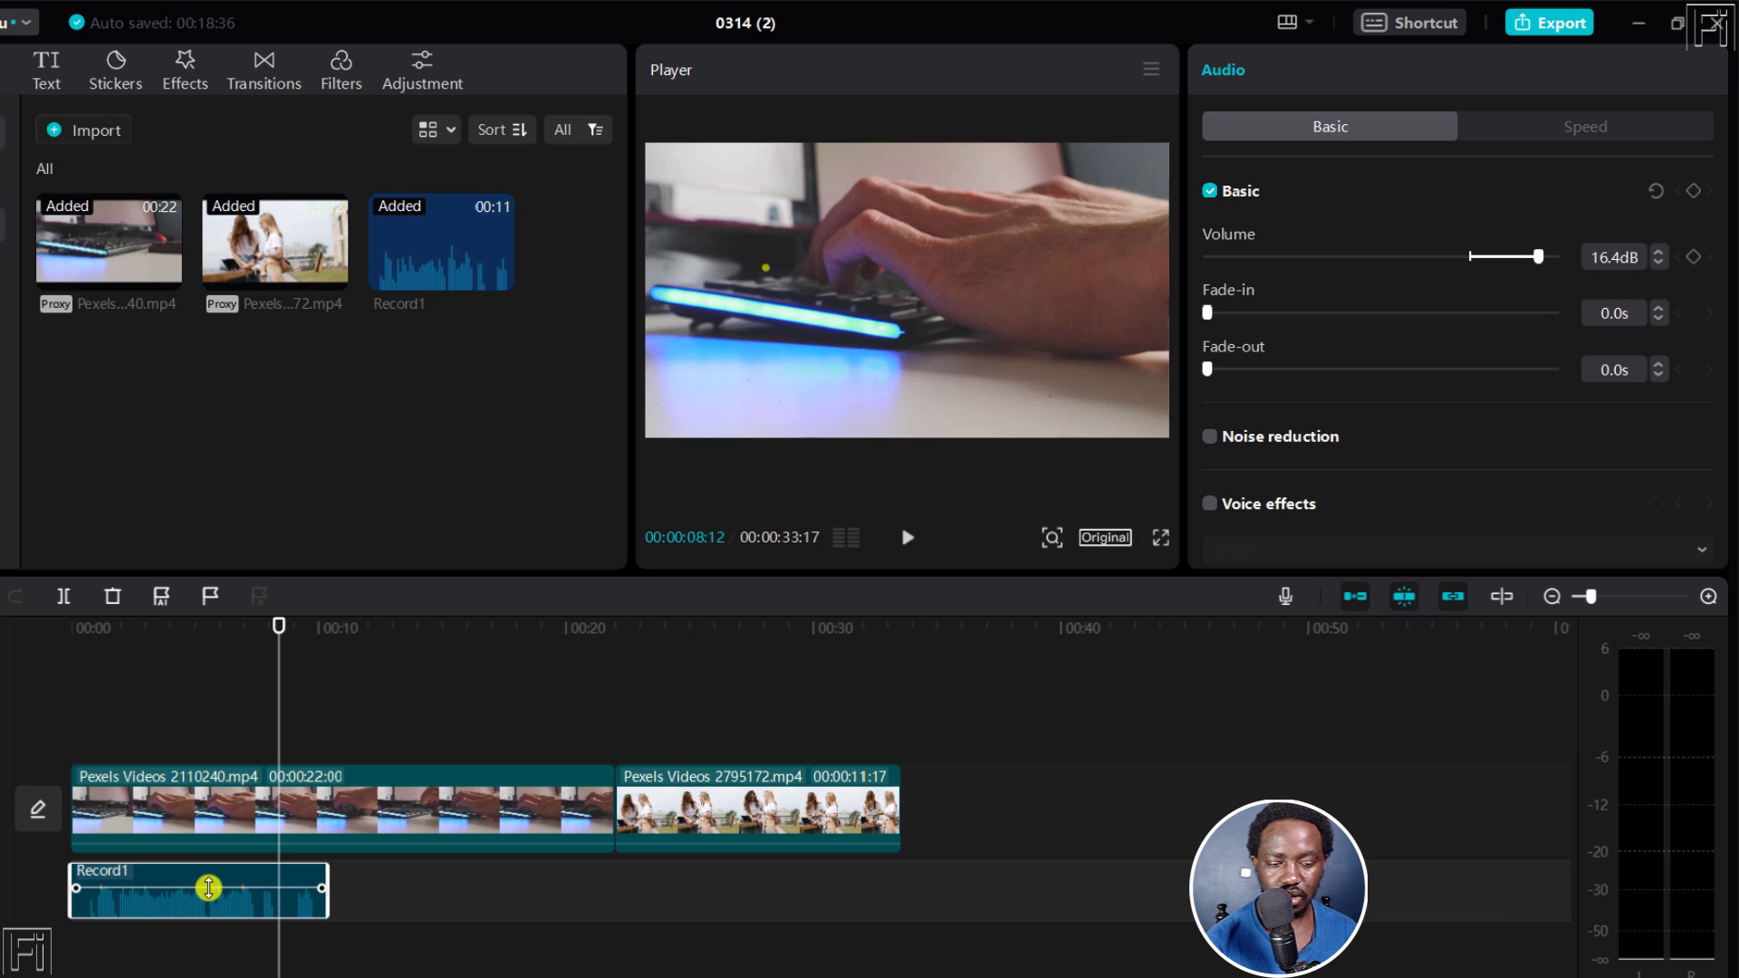
pyautogui.click(104, 634)
pyautogui.press('space')
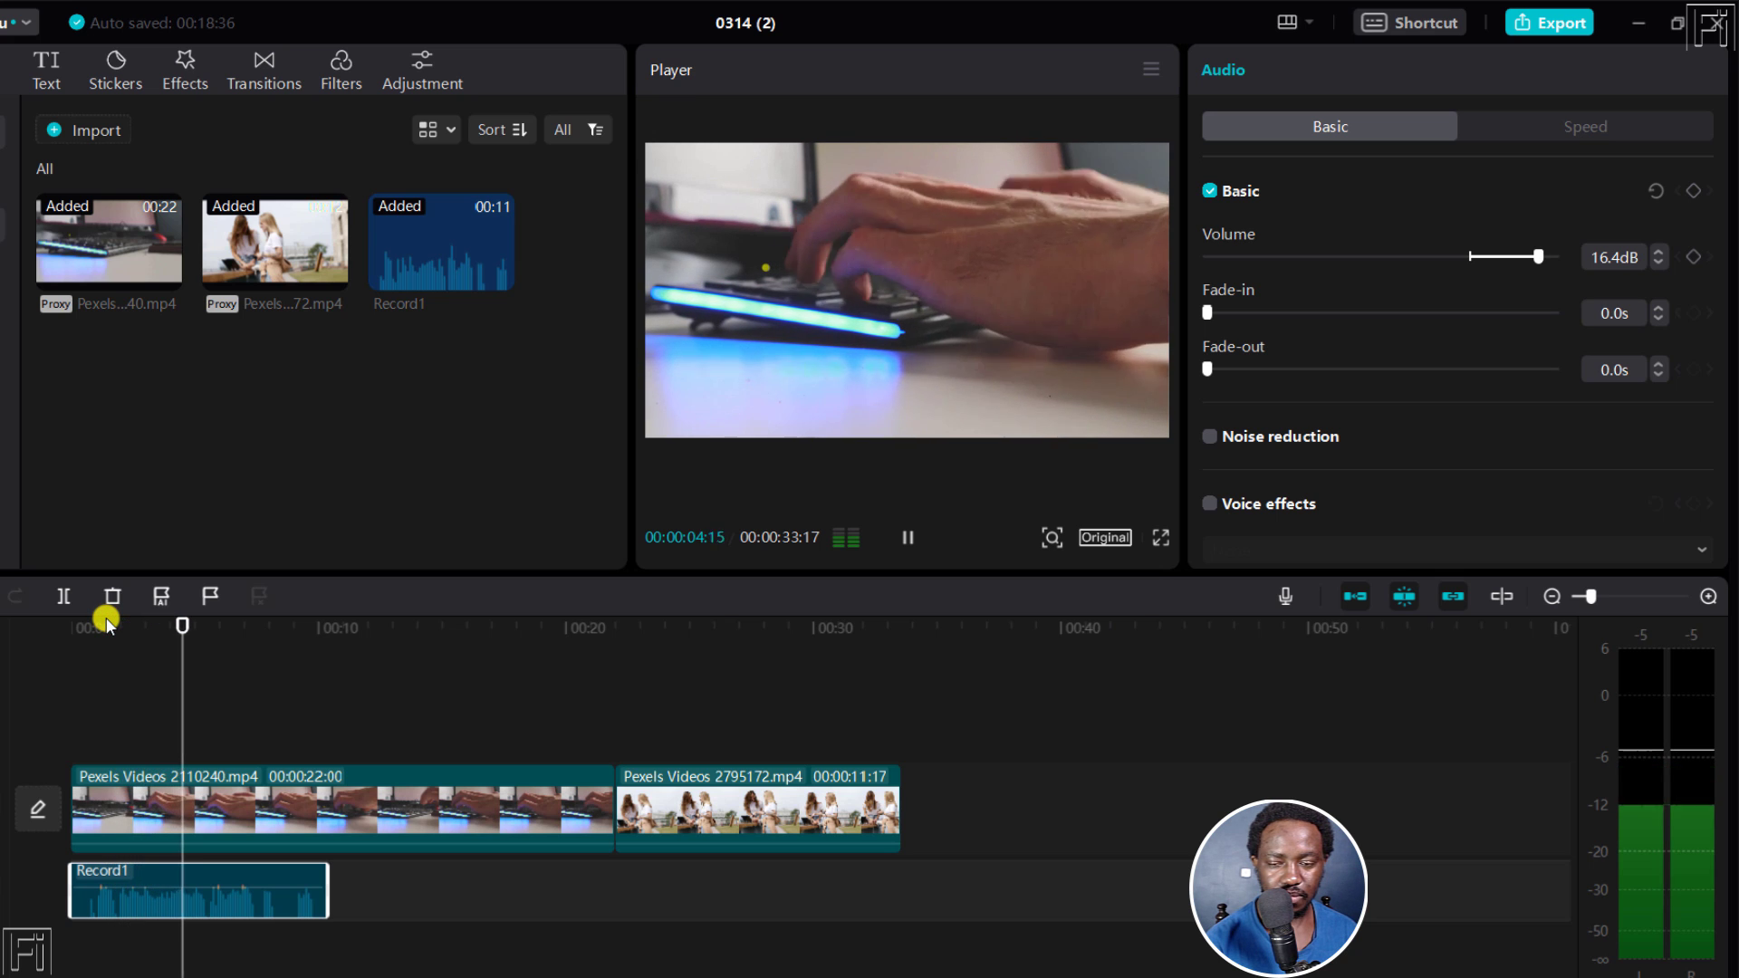
pyautogui.click(289, 694)
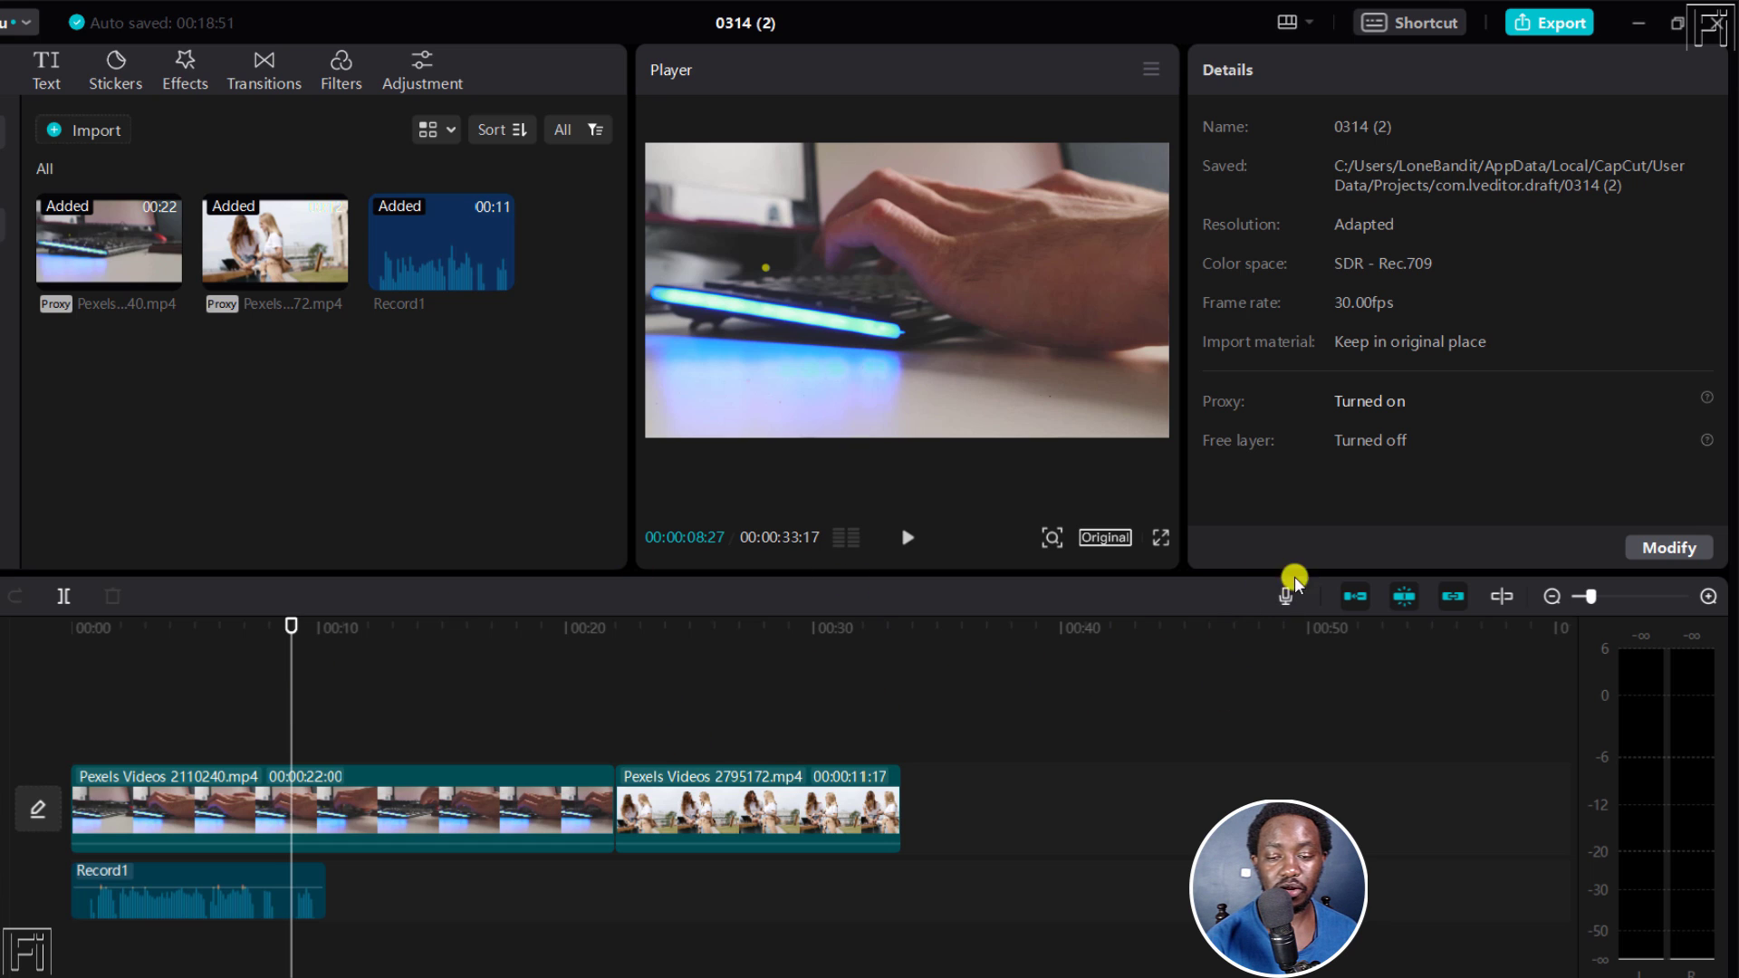
pyautogui.click(1292, 600)
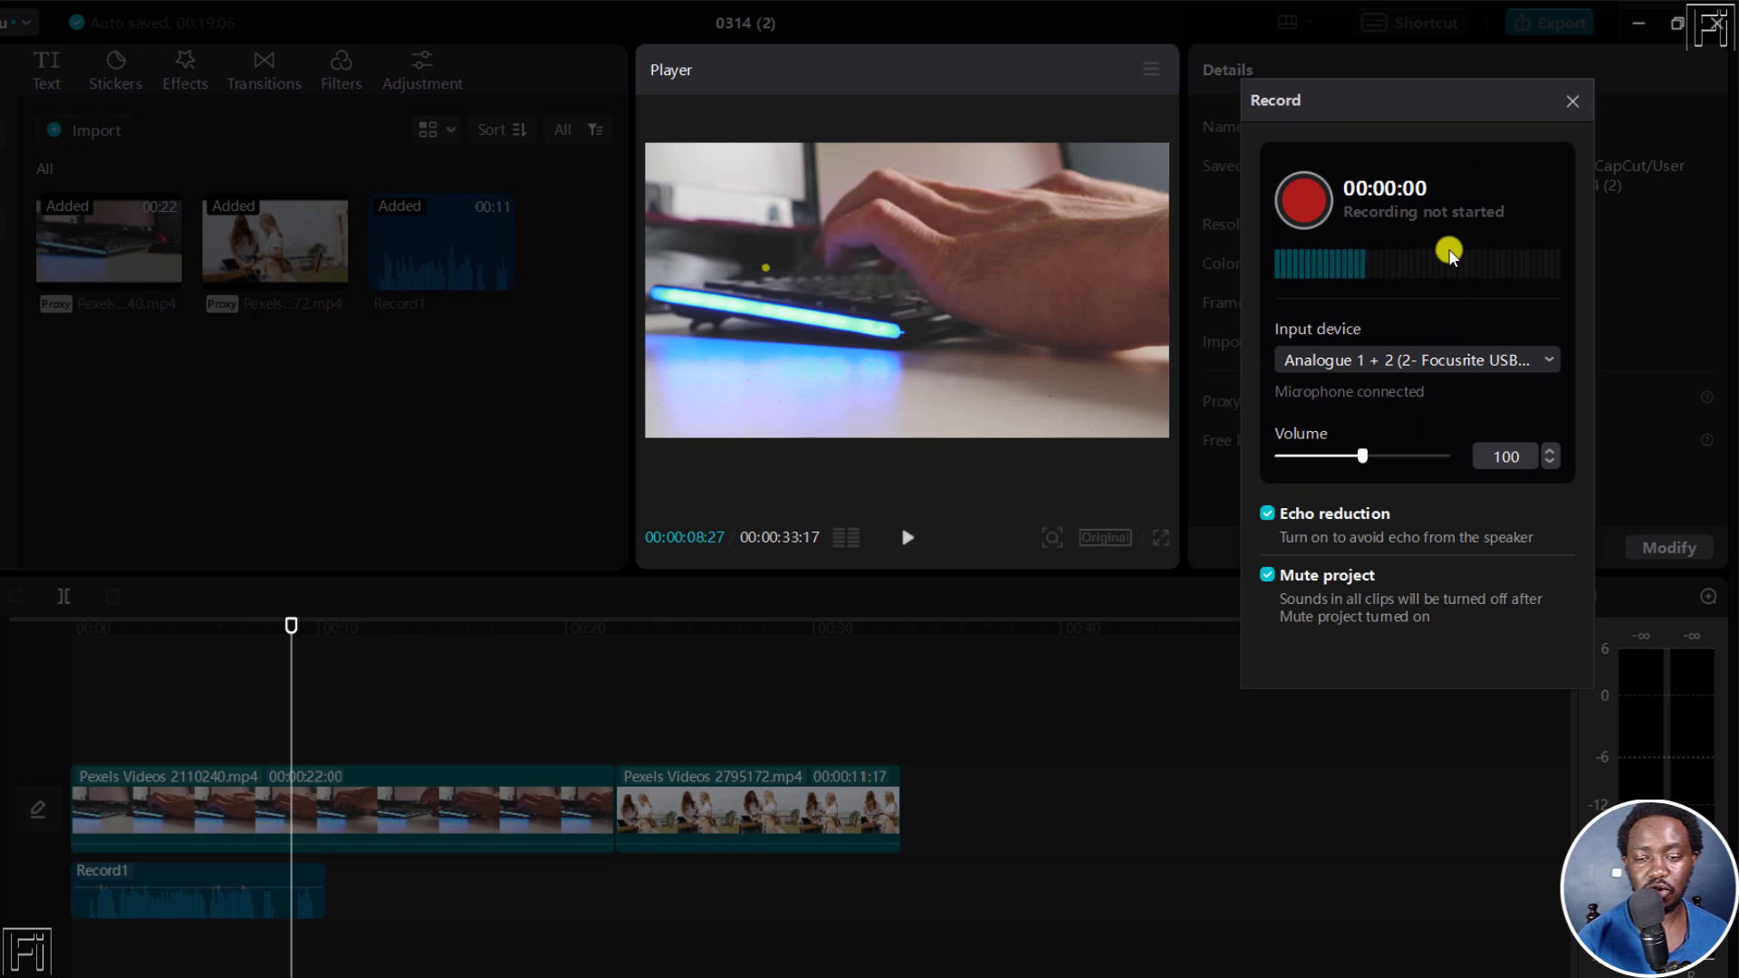
# Step: Close the Record dialog, set the playhead to 00:05, and view Record1's 16.4dB audio settings
pyautogui.click(1572, 101)
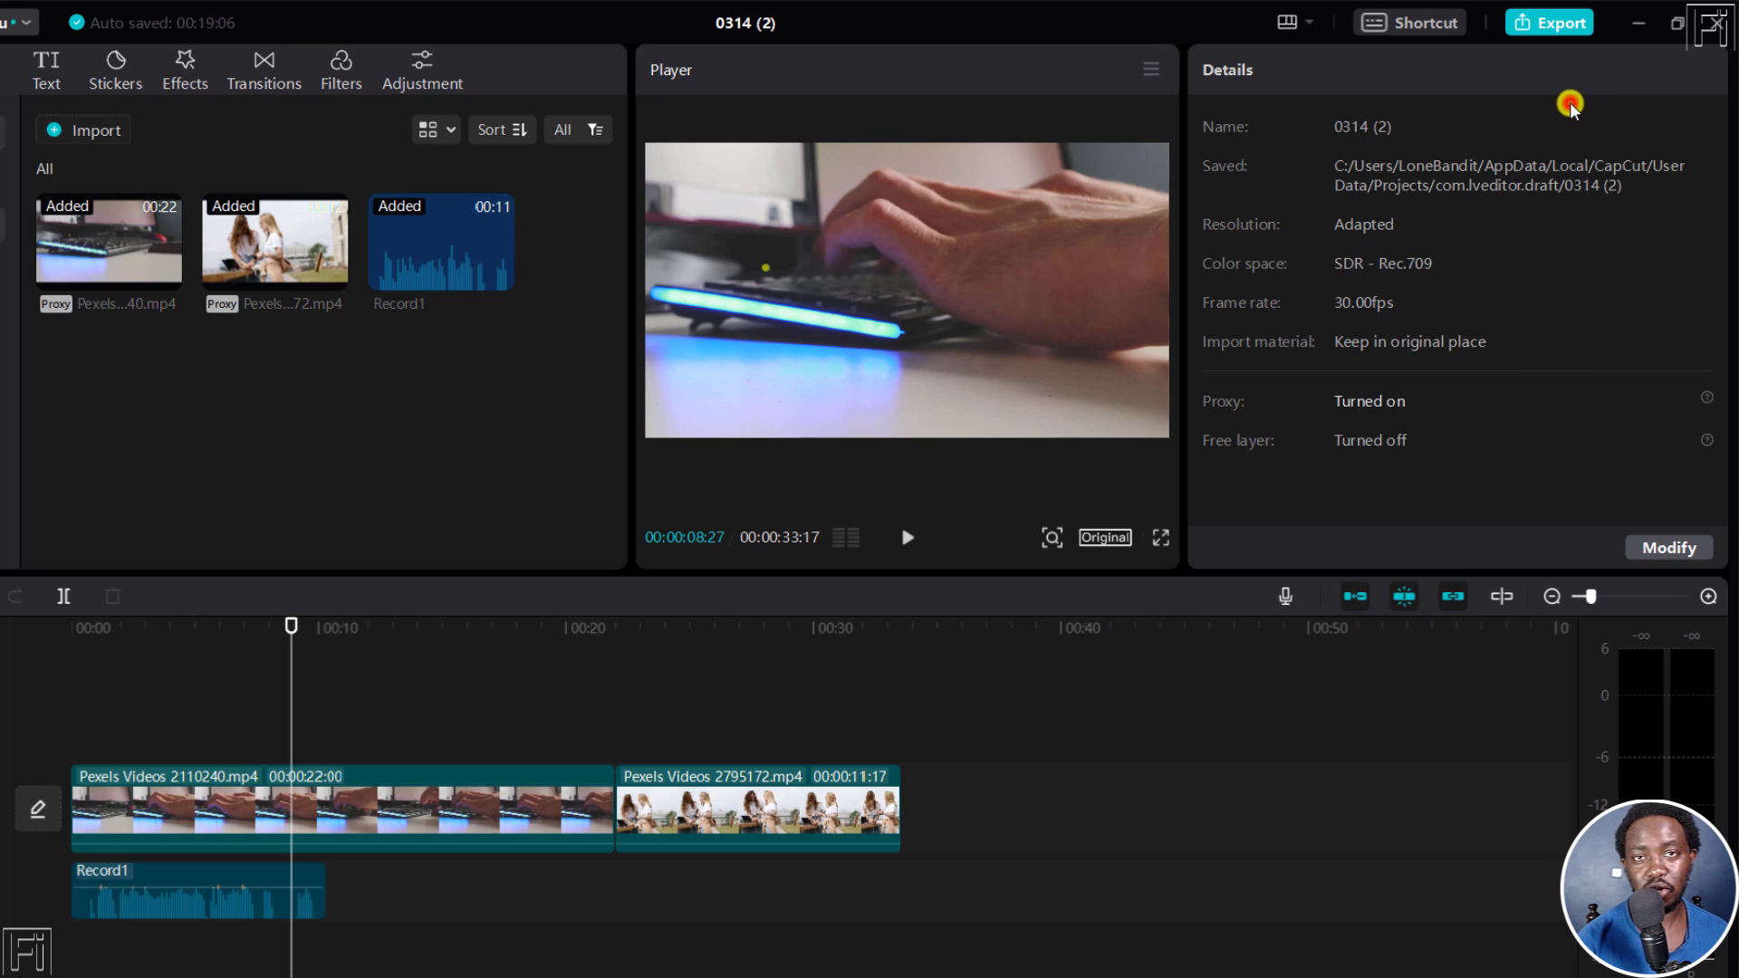
pyautogui.moveTo(292, 634); pyautogui.dragTo(208, 621)
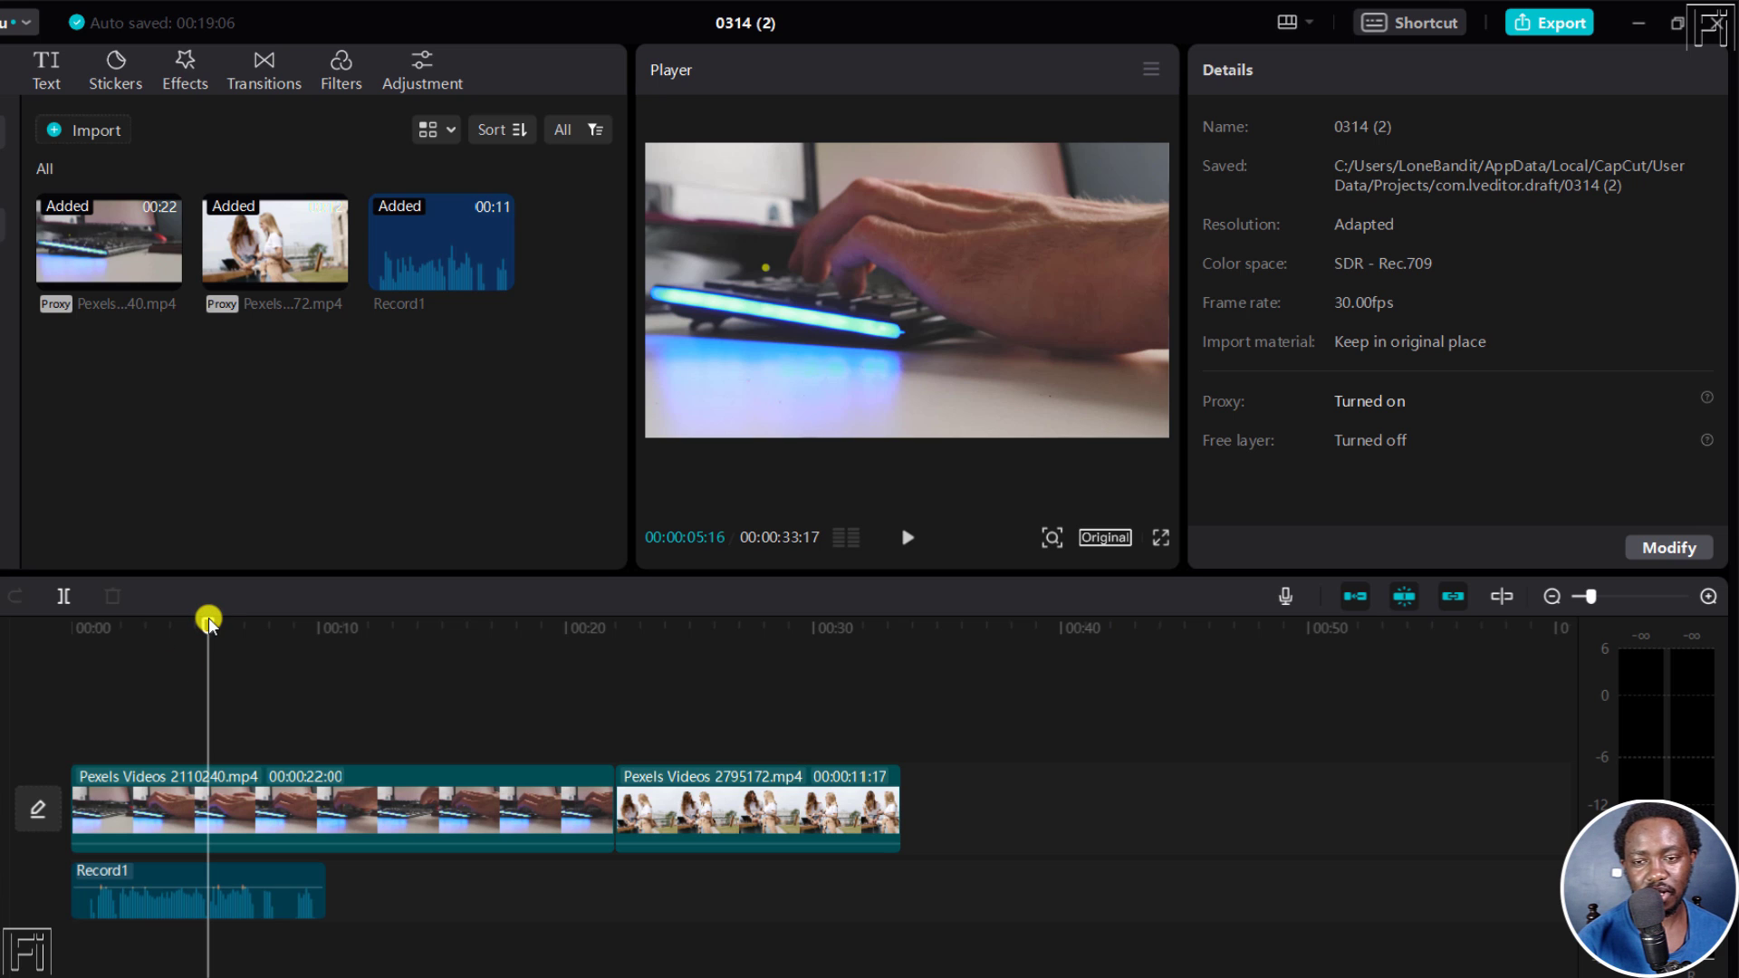
pyautogui.moveTo(178, 840)
pyautogui.click(224, 883)
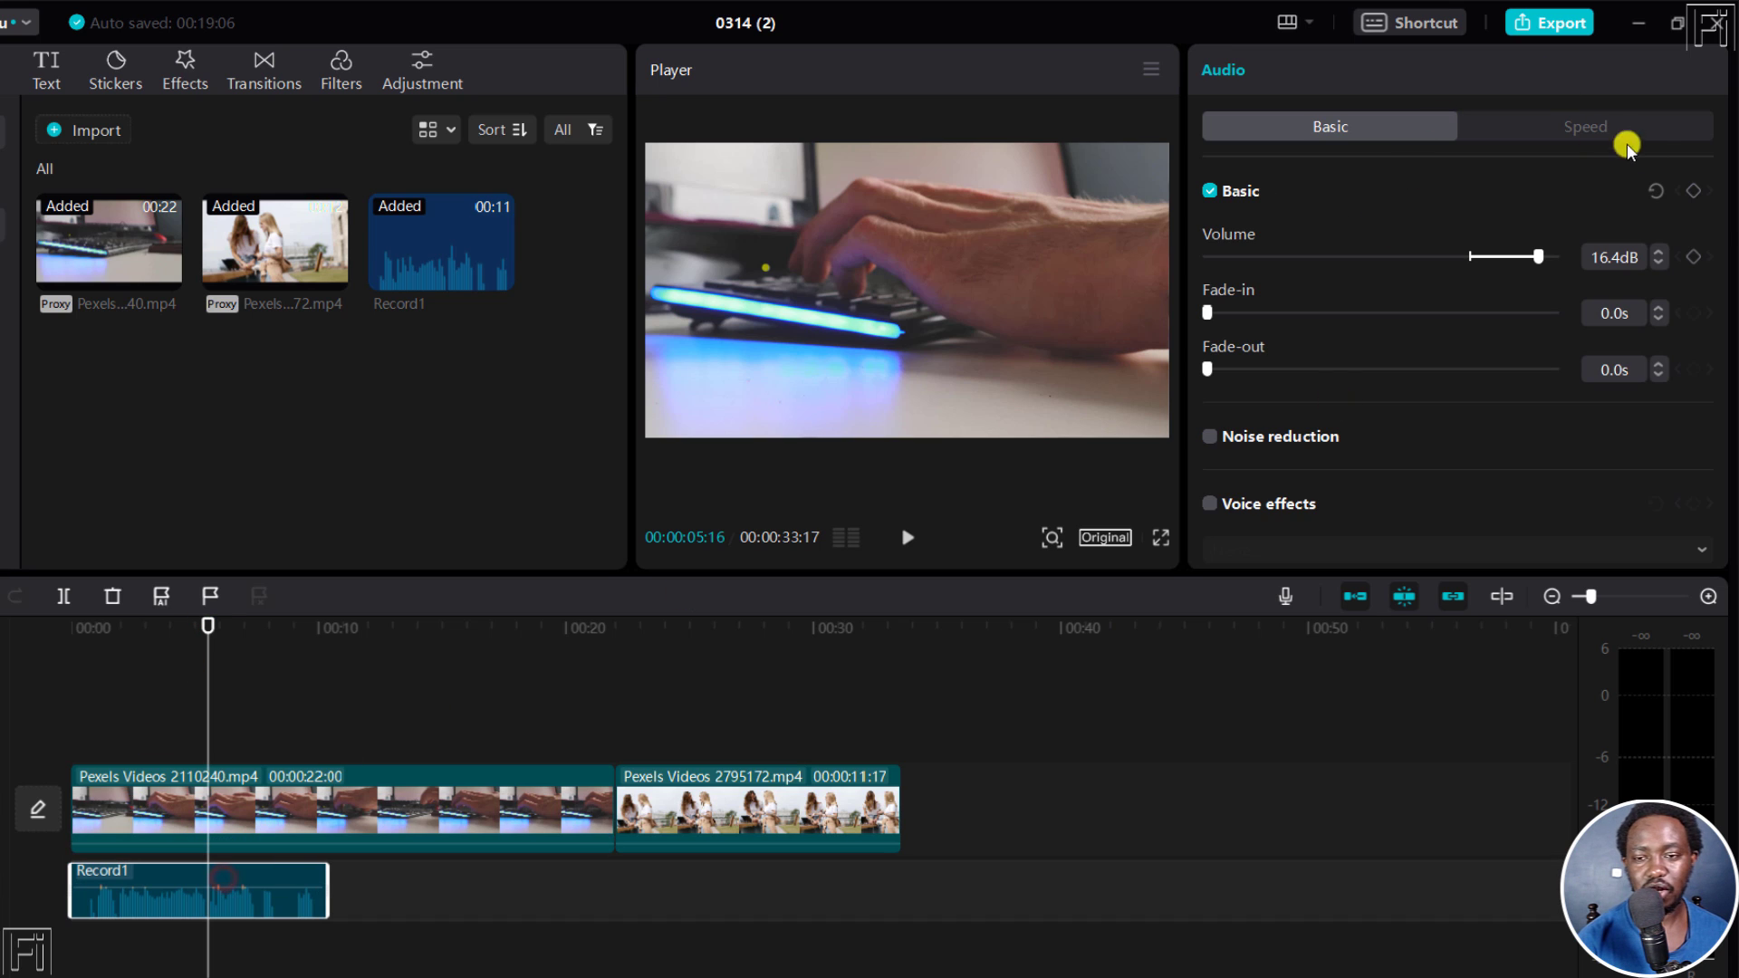
pyautogui.moveTo(1722, 236); pyautogui.dragTo(1715, 267)
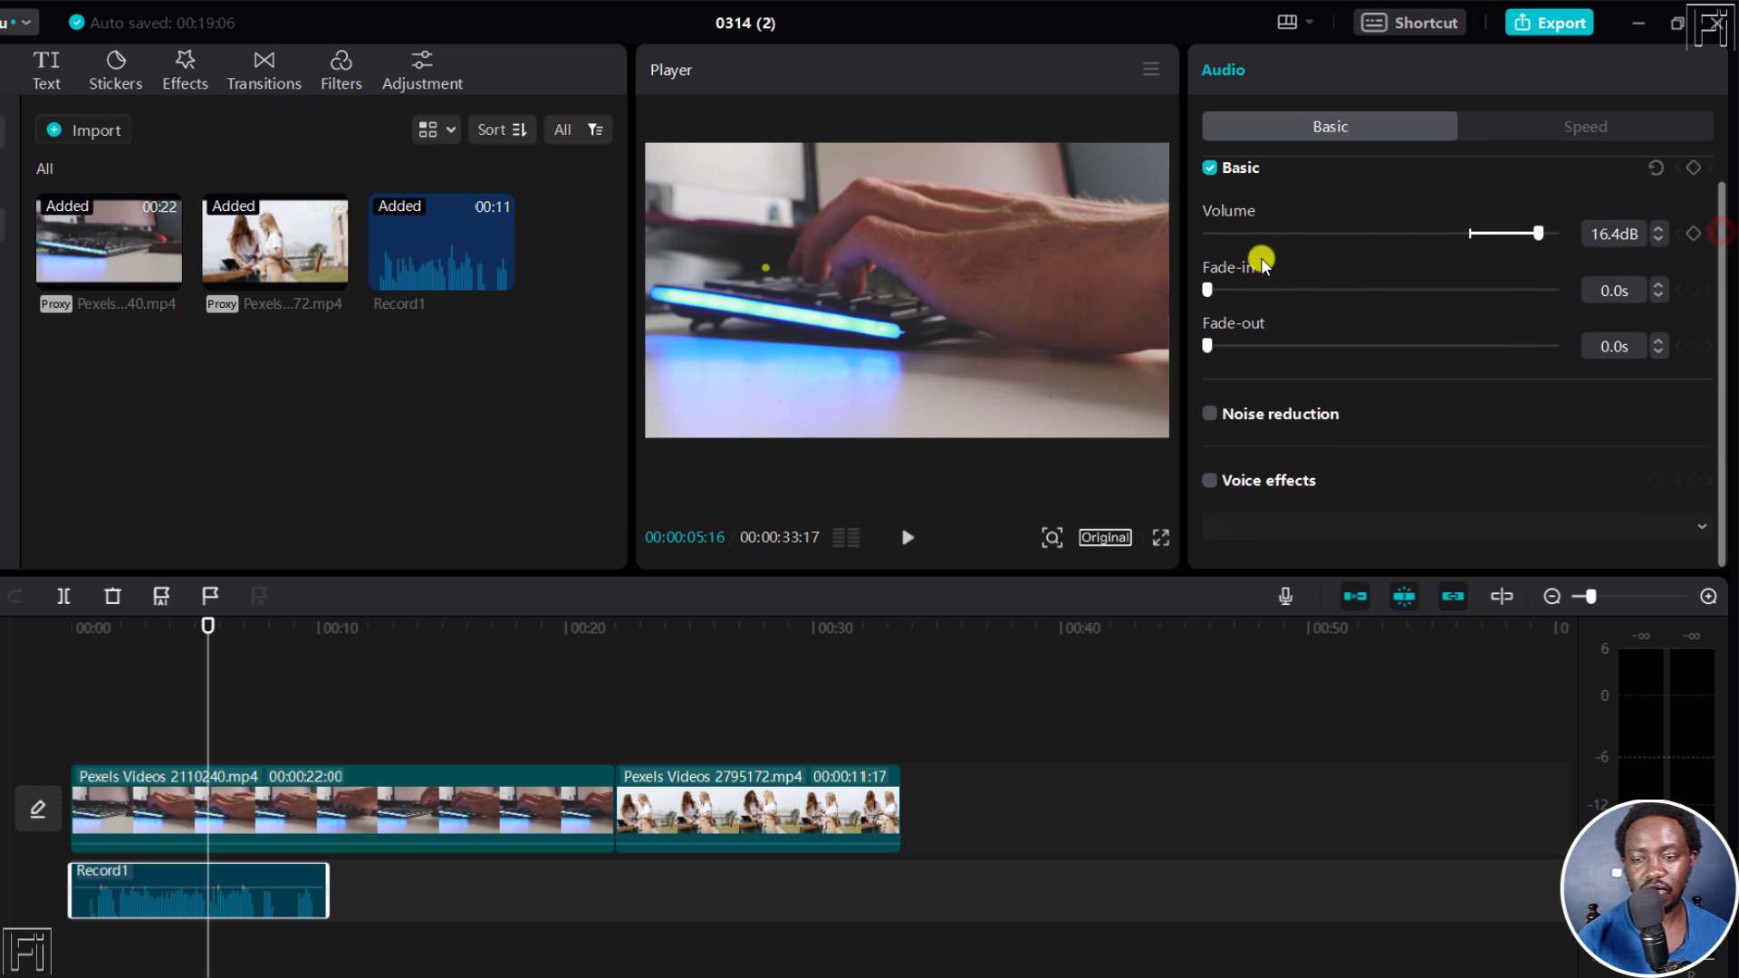